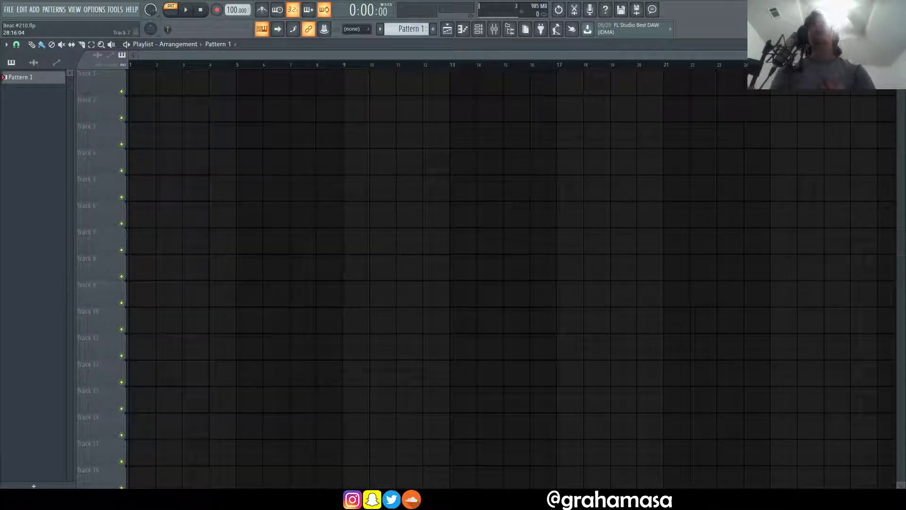
Step: Split Pattern 1 by channel into separate patterns and hide the piano roll
left_click(421, 29)
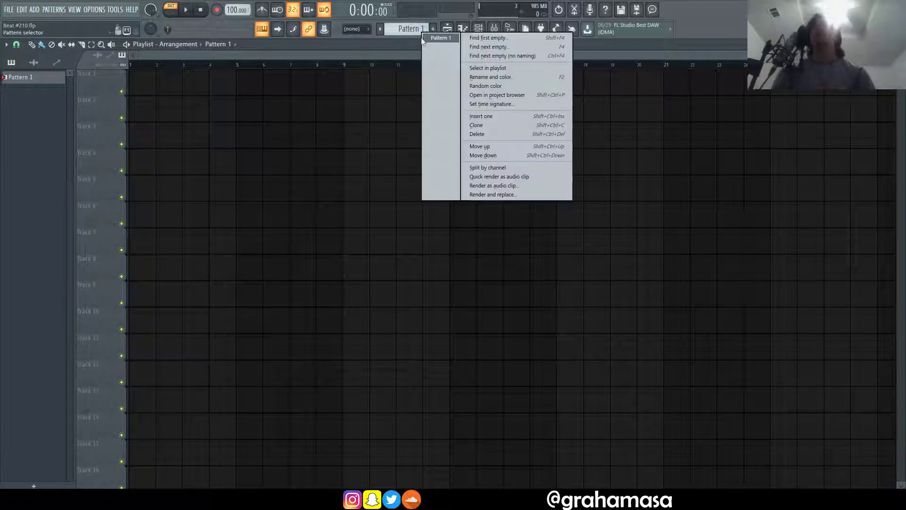
left_click(426, 116)
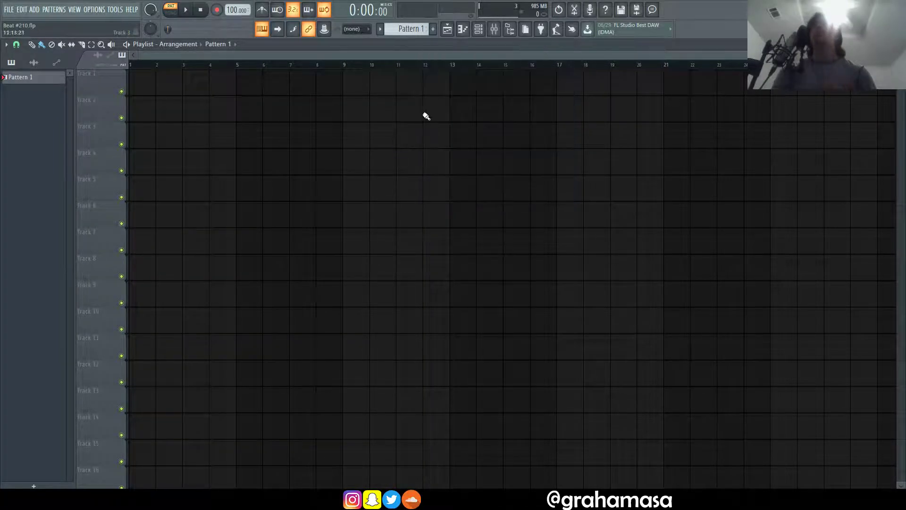
key("F7")
key("F6")
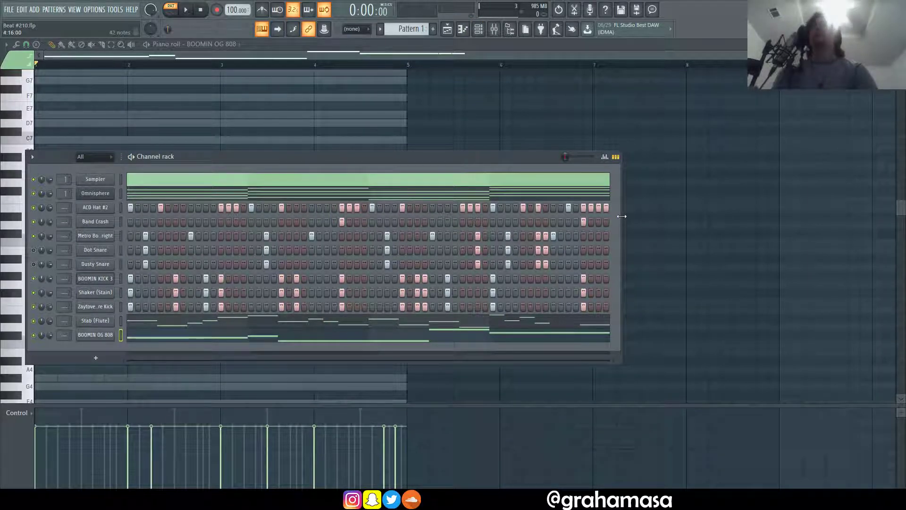
left_click(428, 29)
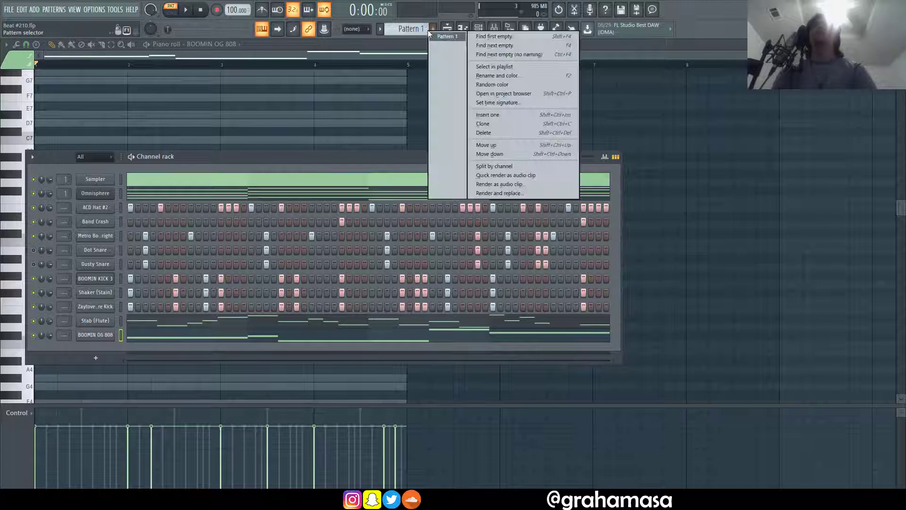
left_click(523, 166)
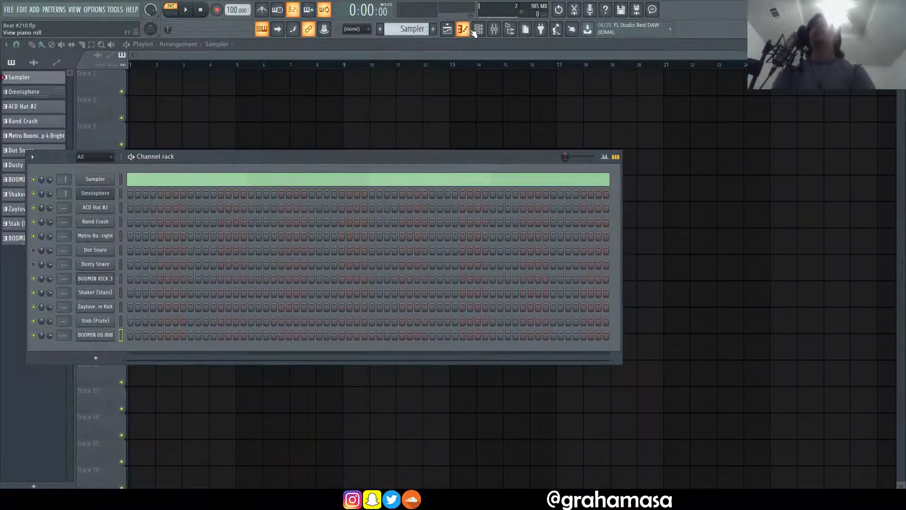
left_click(463, 29)
Step: Place the Omnisphere pattern at bar 1 of Track 1 and start song playback
left_click(32, 92)
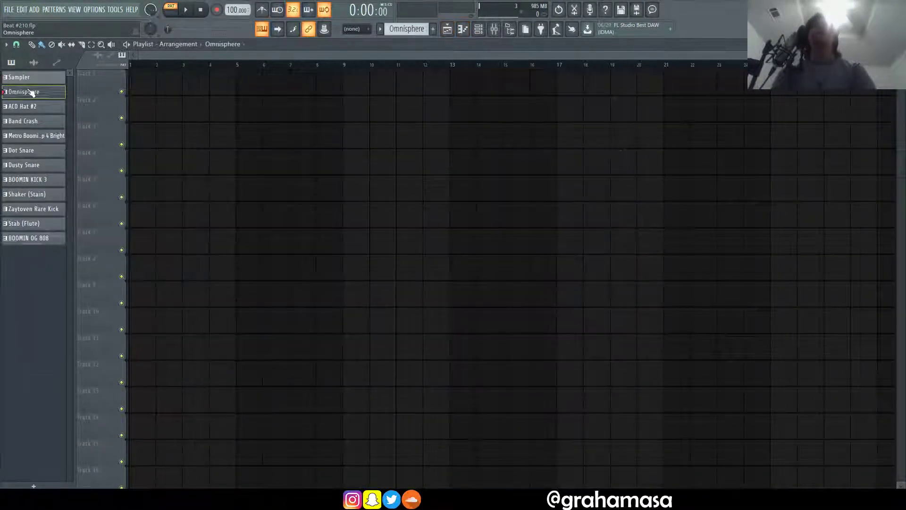
left_click(165, 85)
left_click_drag(163, 78, 137, 73)
key("space")
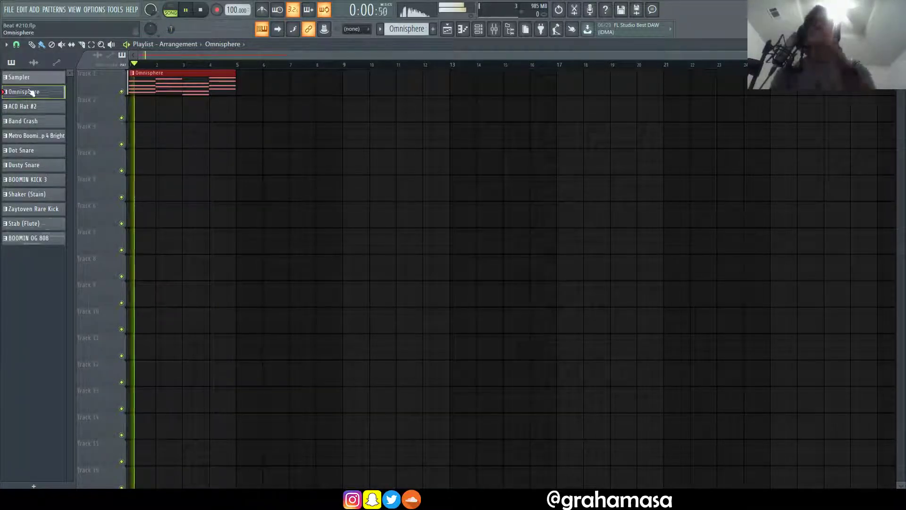
Step: Place the ACD Hat #2, Band Crash and Metro Boomin Clap 4 Bright patterns at bar 1 of Tracks 2 to 4
left_click(29, 106)
left_click(177, 112)
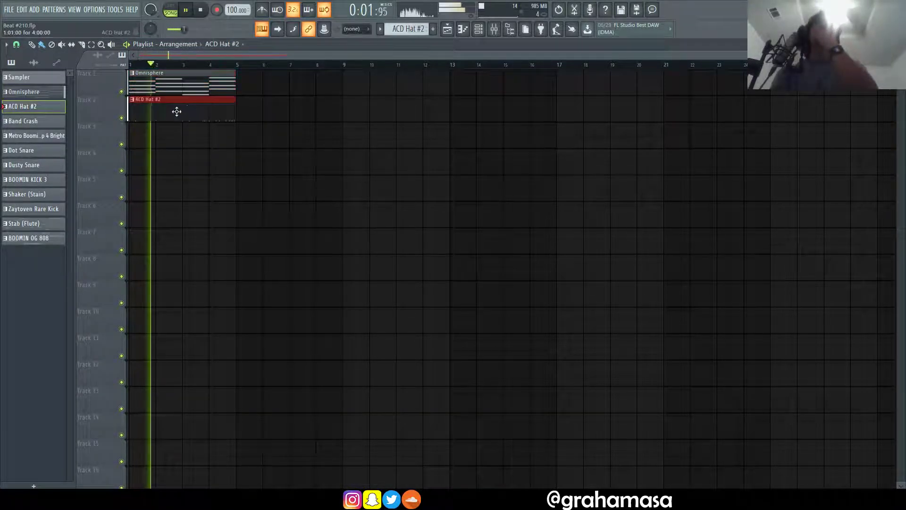
left_click(61, 122)
left_click(133, 136)
left_click(47, 136)
left_click(131, 155)
Step: Place the Dot Snare, Dusty Snare and BOOMIN KICK 3 patterns at bar 1 of Tracks 5 to 7
left_click(62, 151)
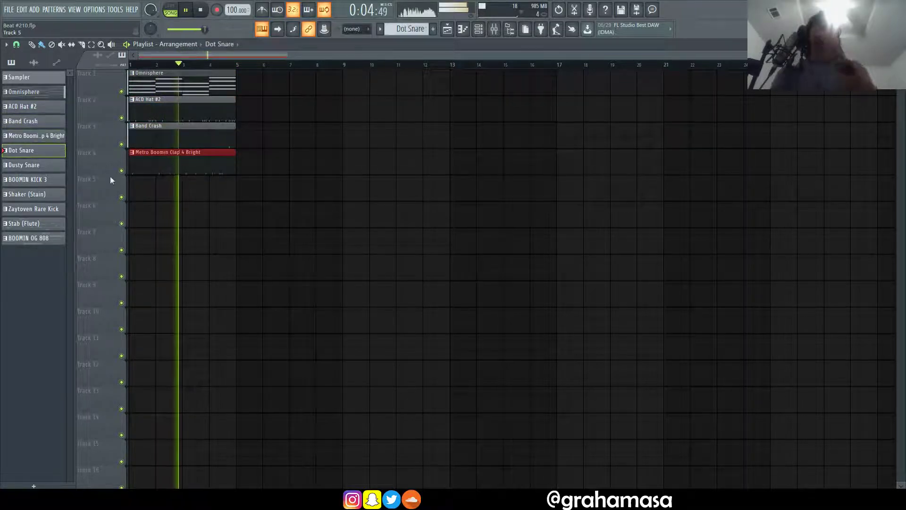
left_click(141, 190)
left_click(47, 165)
left_click(134, 219)
left_click(38, 181)
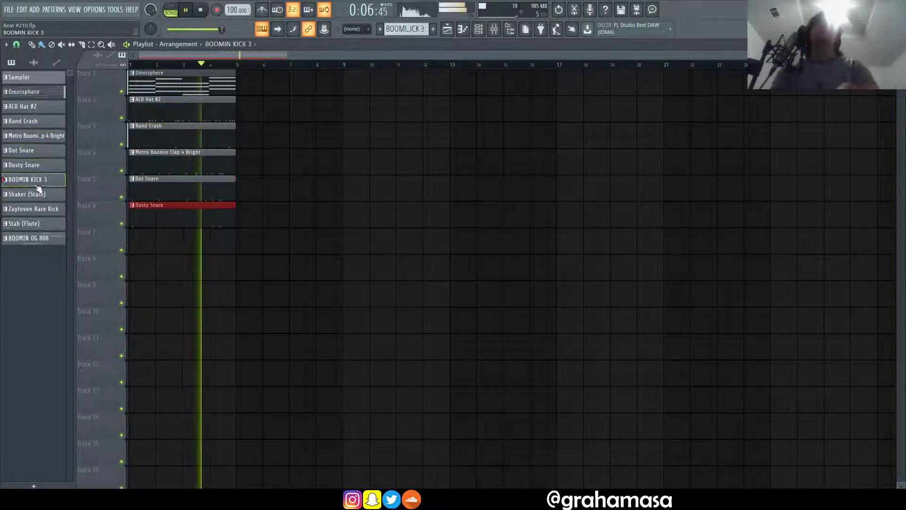
left_click(134, 245)
Step: Place the Shaker (Stain), Zaytoven Rare Kick and Stab (Flute) patterns at bar 1 of Tracks 8 to 10
left_click(37, 194)
left_click(132, 271)
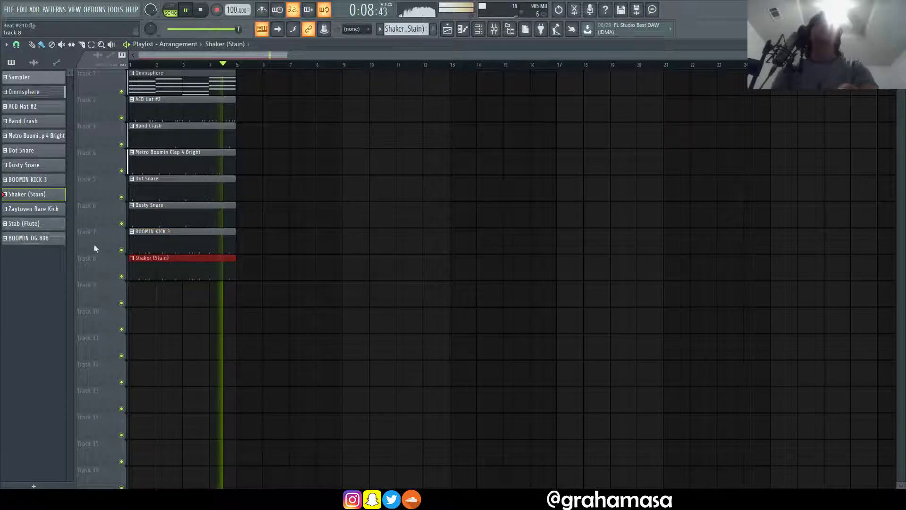
left_click(38, 209)
left_click(134, 297)
left_click(37, 223)
left_click(134, 324)
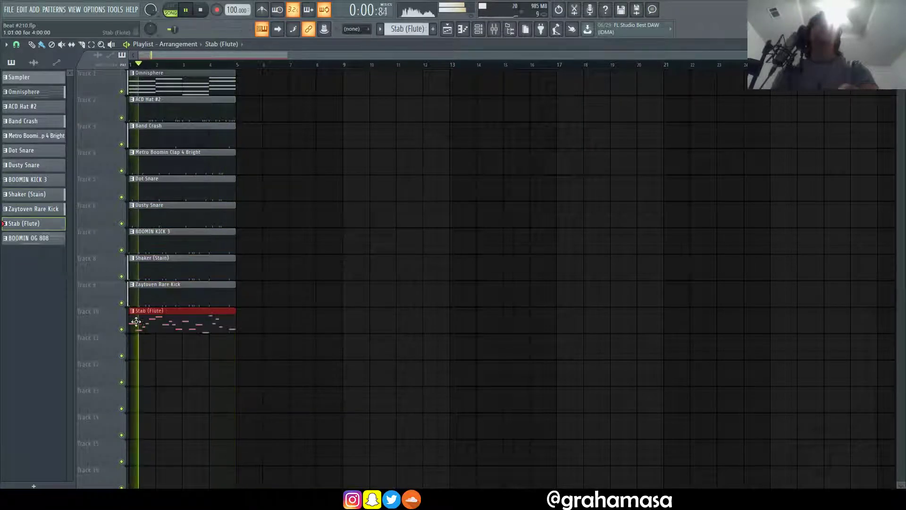
Step: Place the BOOMIN OG 808 pattern at bar 1 of Track 11 and stop playback
left_click(38, 238)
left_click(122, 356)
left_click(121, 355)
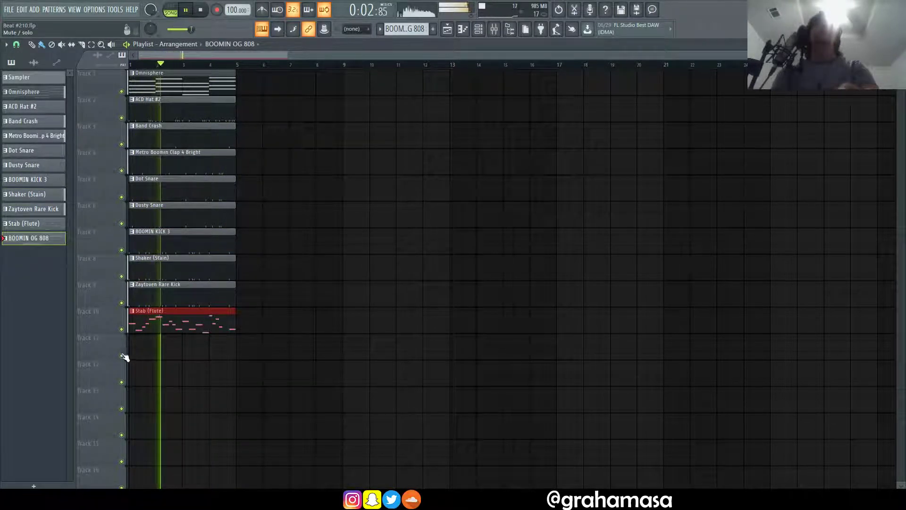
left_click(134, 350)
key("space")
Step: Rearrange the clips at bar 1 with Stab (Flute) on Track 2, BOOMIN OG 808 on Track 3 and the drums from Track 4 down
left_click_drag(187, 416, 185, 168)
left_click(185, 168)
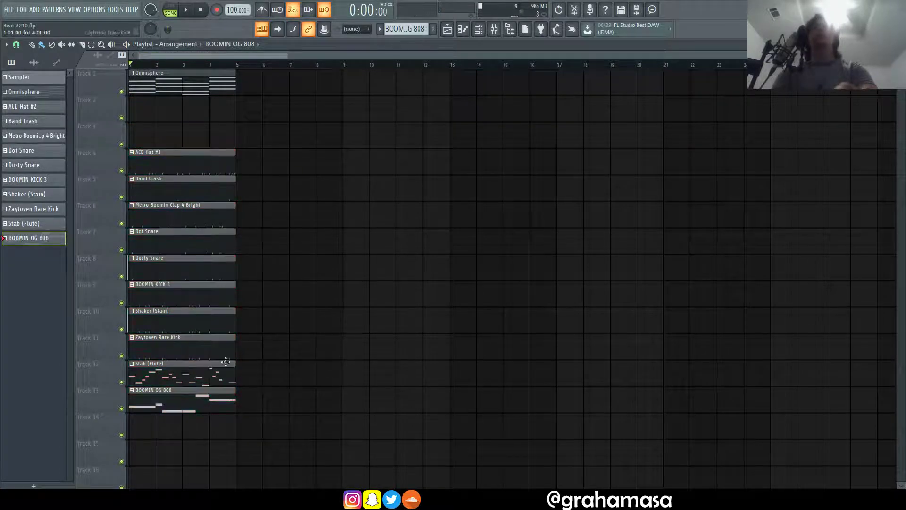
left_click_drag(207, 400, 203, 109)
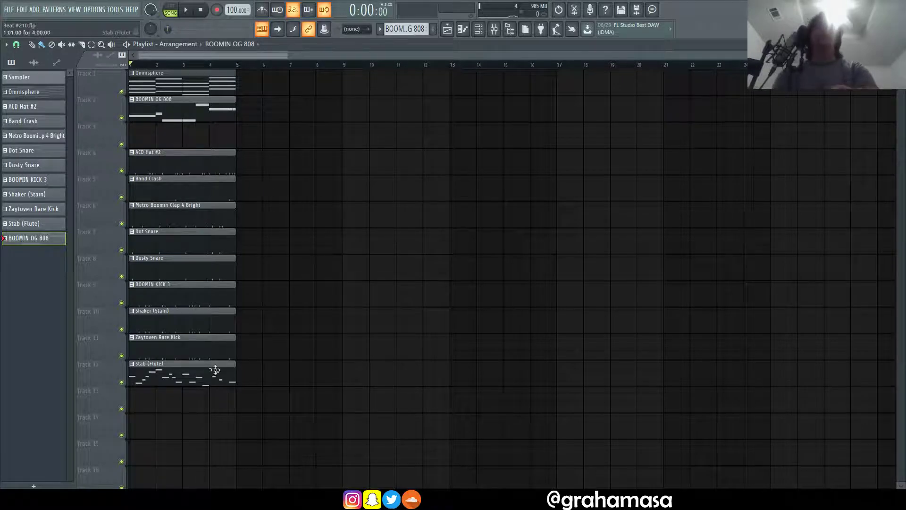
left_click_drag(210, 373, 266, 141)
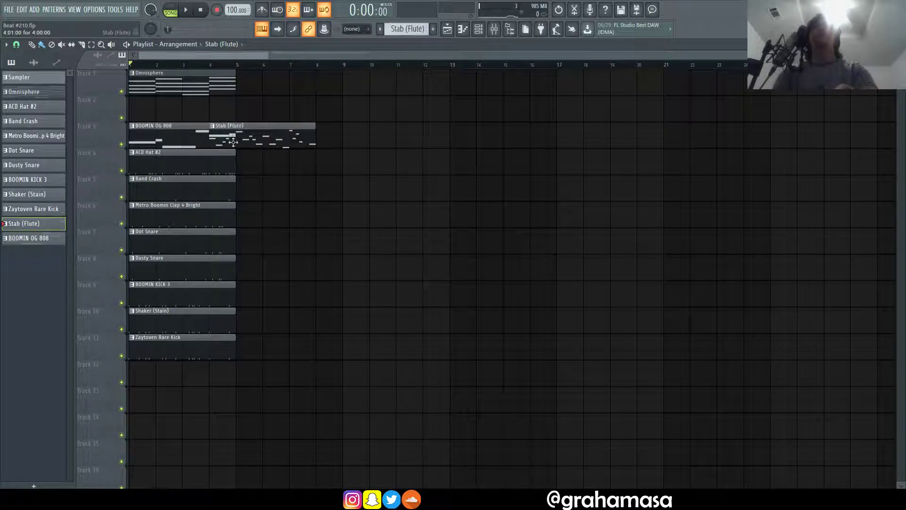
mouse_move(188, 140)
left_mouse_down()
mouse_move(178, 113)
mouse_move(179, 140)
left_mouse_up()
left_click_drag(264, 136, 182, 109)
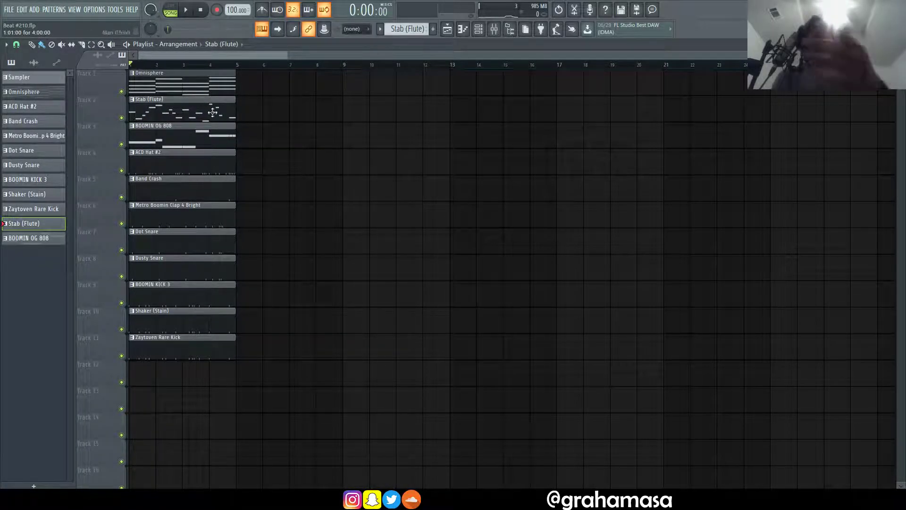
Step: Move the eight drum clips to Tracks 5 to 12 starting at bar 5, and briefly play the arrangement
left_click_drag(192, 410, 158, 195)
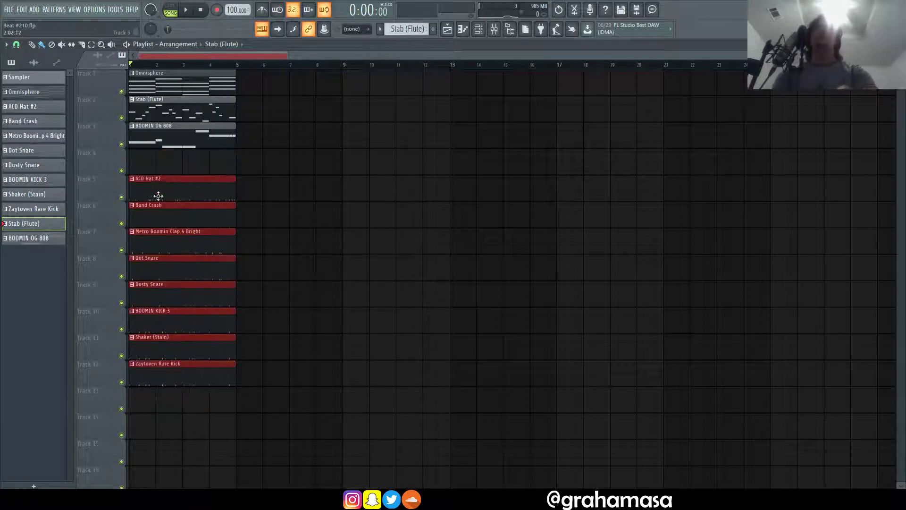
left_click(221, 273)
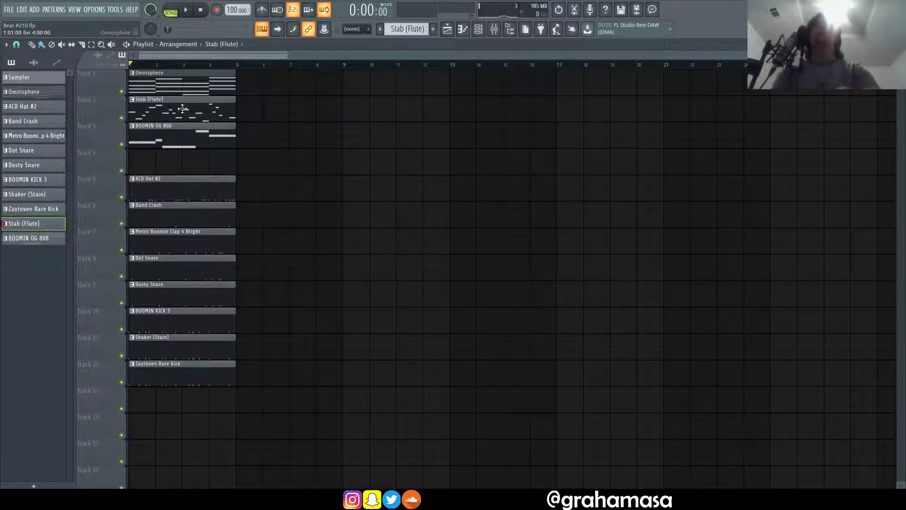
left_click_drag(197, 366, 264, 207)
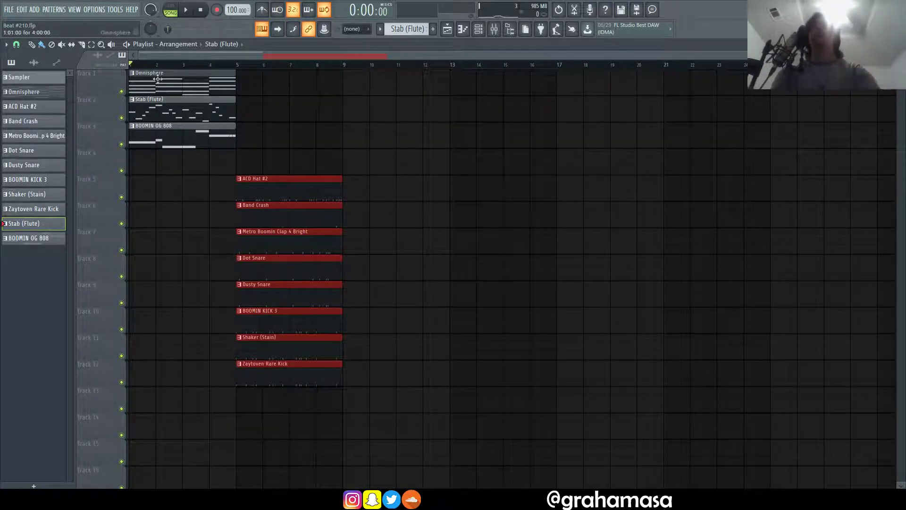
key("space")
key("space")
Step: Relocate the BOOMIN OG 808 clip from Track 3 to bar 5 of Track 4 and play the arrangement
right_click(188, 123)
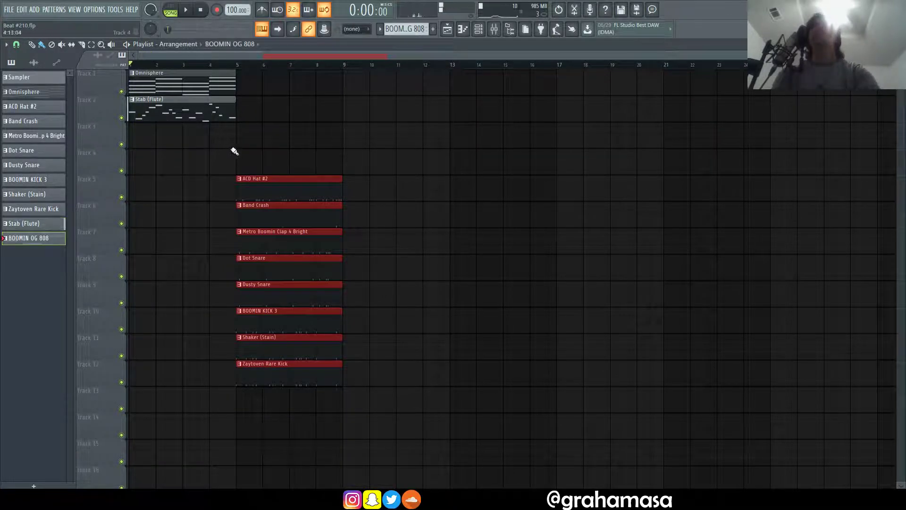
left_click_drag(235, 141, 263, 175)
key("space")
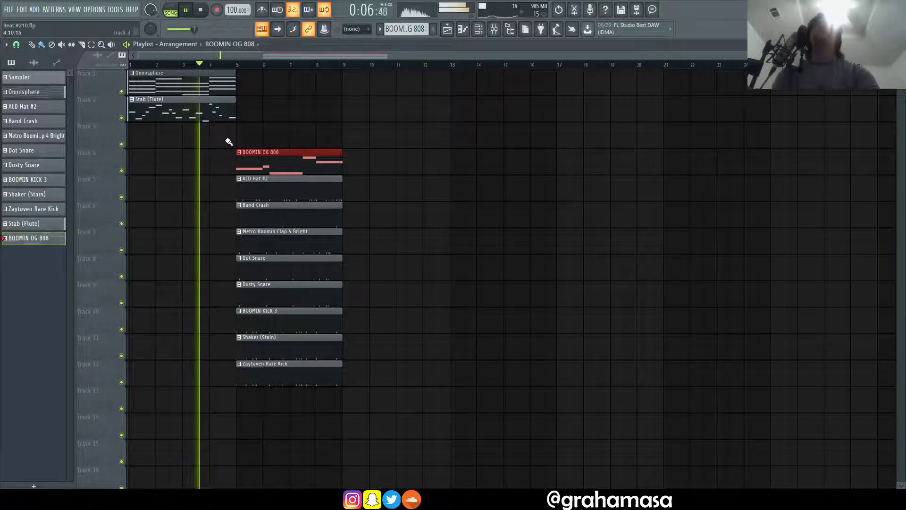
Step: Duplicate the Omnisphere and Stab (Flute) clips to bar 5, then stop playback
left_click_drag(207, 174, 207, 77)
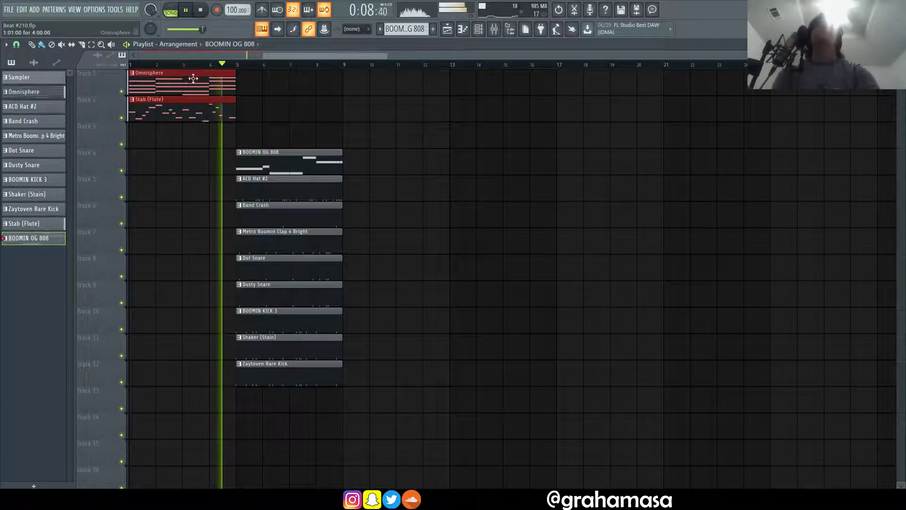
key("ctrl+b")
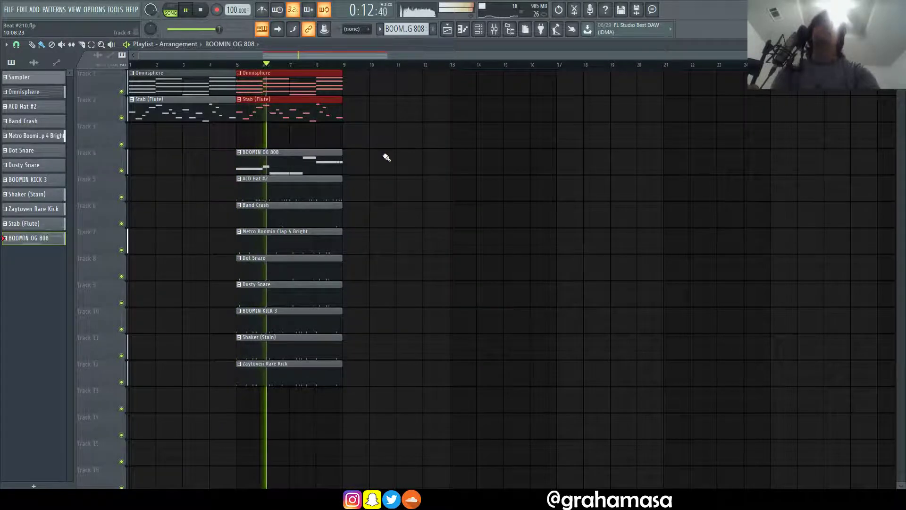
key("space")
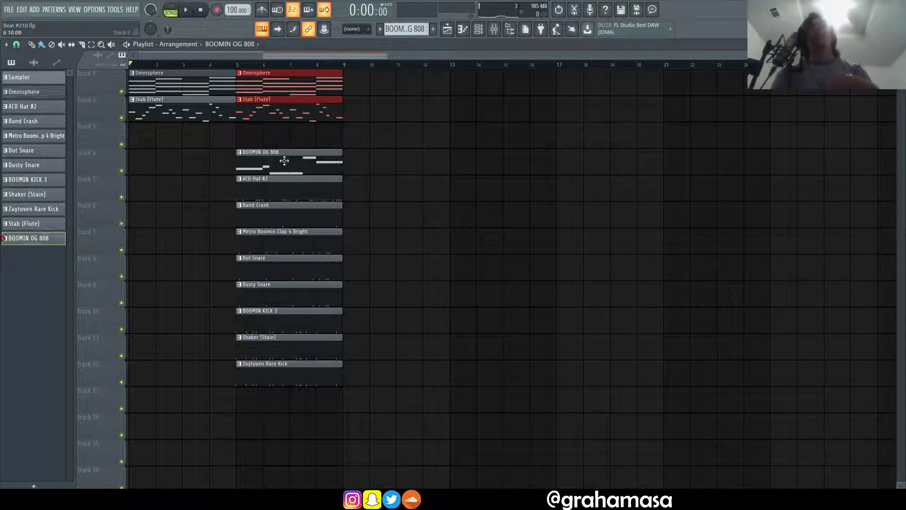
Step: Duplicate all clips of the bar 5 section to bar 9 and postpone the pending Windows update
left_click_drag(316, 460, 313, 87)
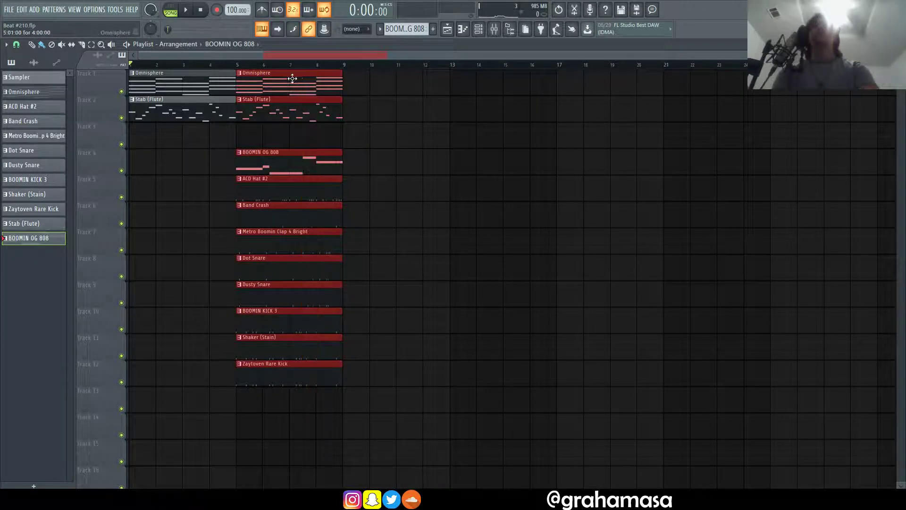
key("ctrl+b")
left_click(503, 113)
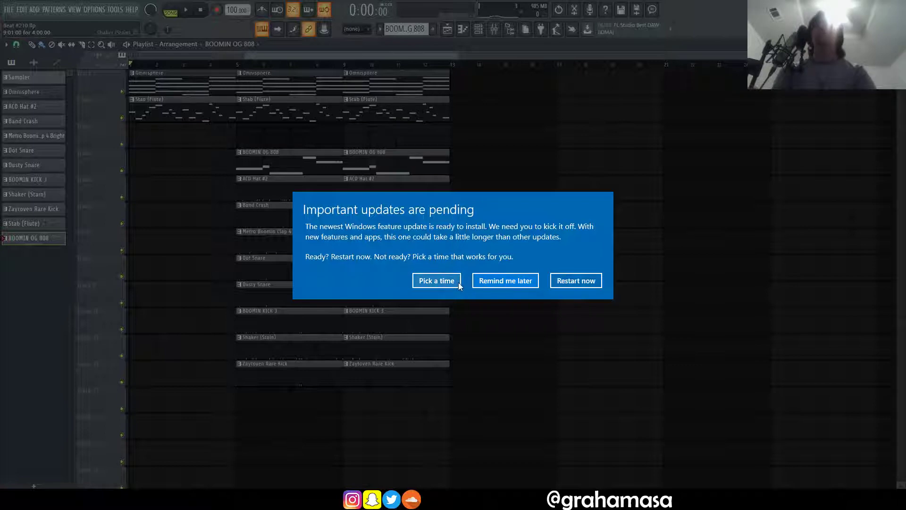
left_click(477, 283)
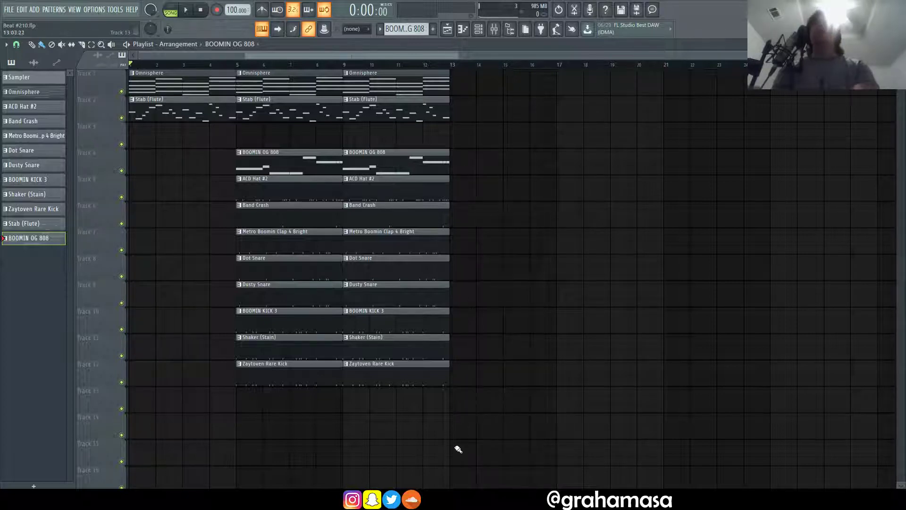
Step: Copy all clips of the bar 9 section to bar 13 and clear the selection
left_click_drag(421, 454, 417, 77)
left_click_drag(409, 81, 516, 89)
left_click(569, 124, "ctrl")
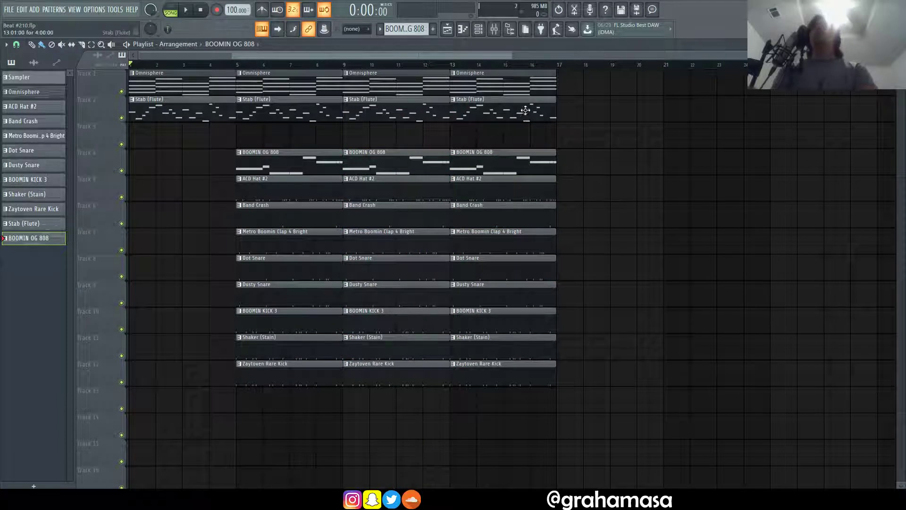
Step: Delete the BOOMIN OG 808, Dot Snare and Dusty Snare clips from the bar 13 section
right_click(502, 169)
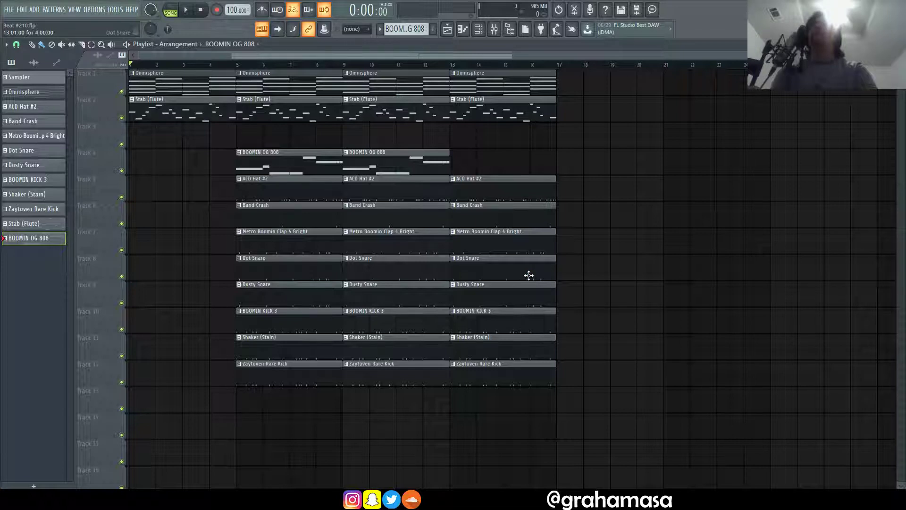
right_click(505, 274)
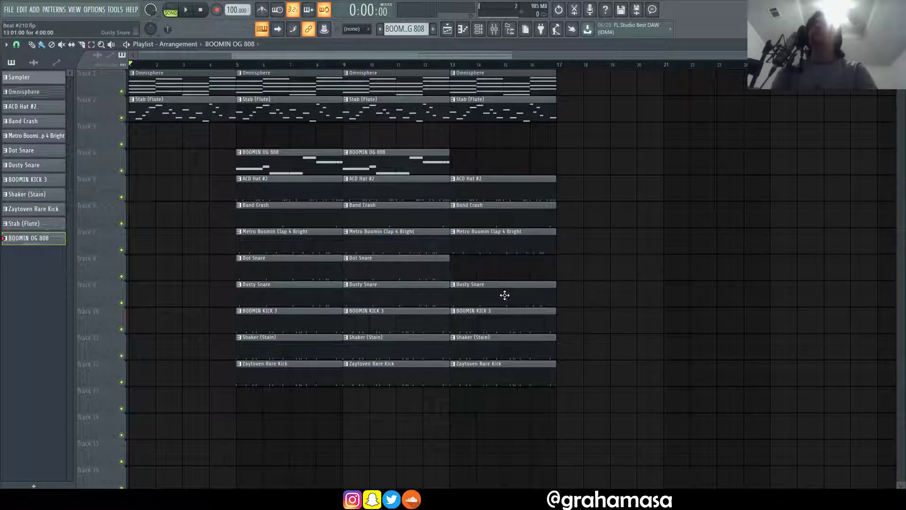
right_click(505, 295)
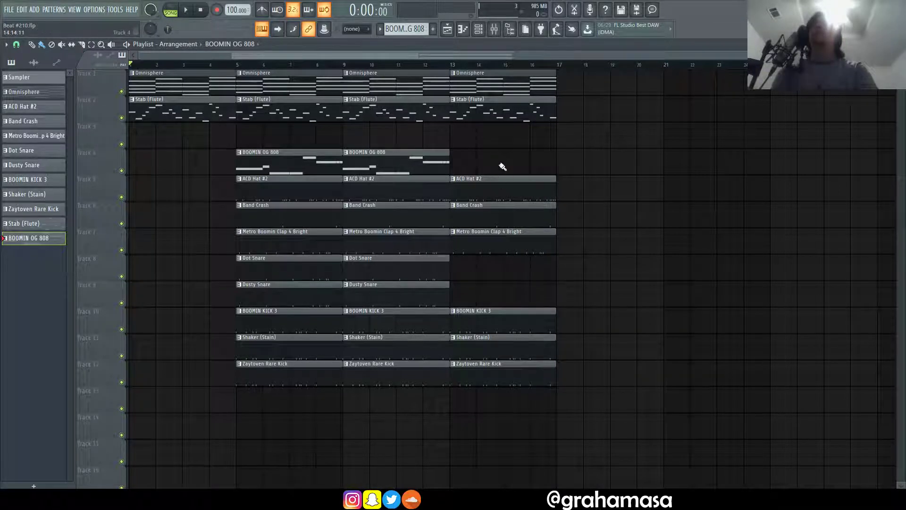
Step: Play the song from bar 13, delete the Band Crash clip in that section and stop playback
left_click(461, 65)
key("space")
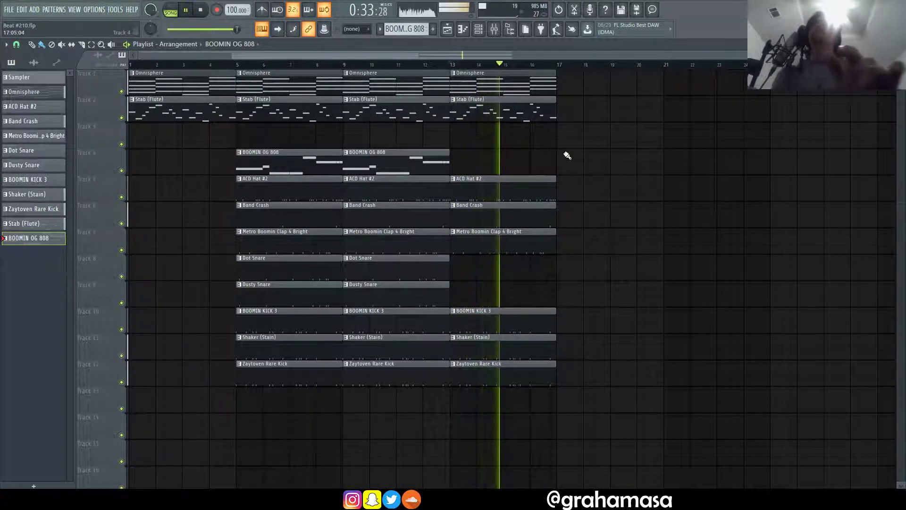
right_click(522, 221)
key("space")
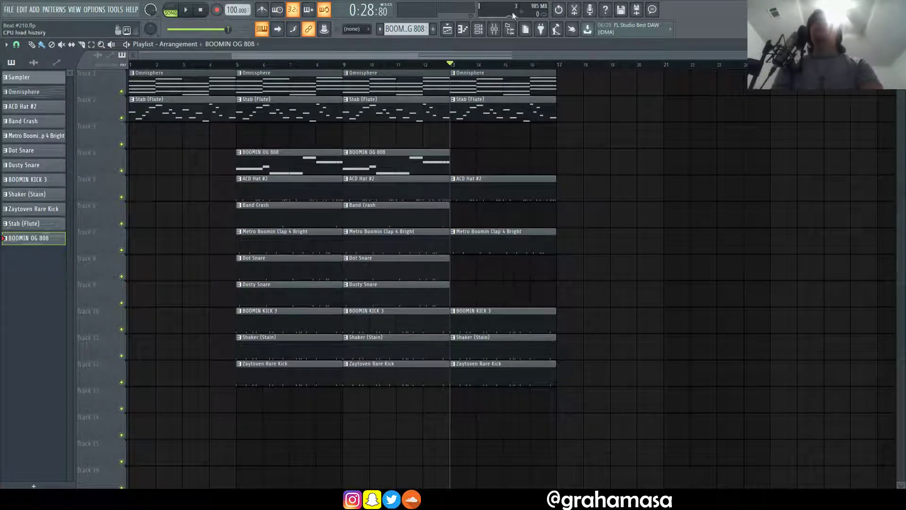
Step: Route the selected channels to individual mixer tracks starting from Insert 1 and briefly play the song
left_click(478, 29)
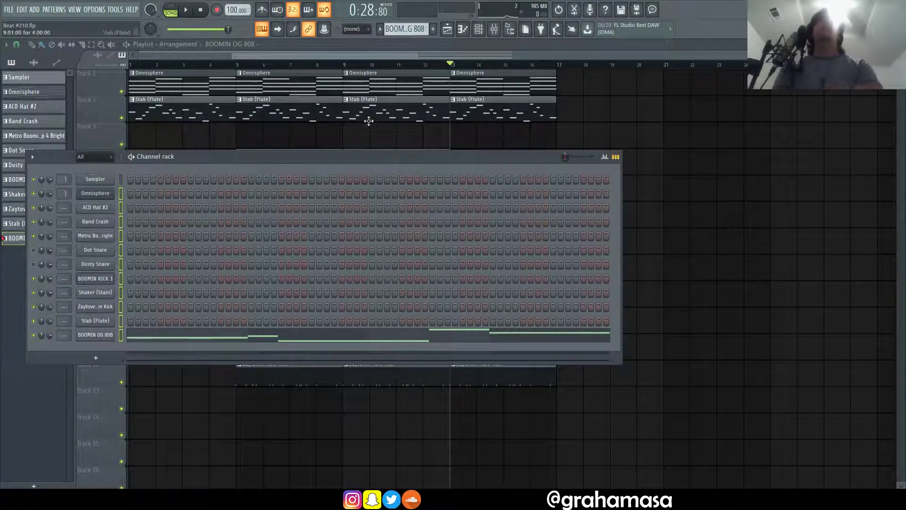
left_click(494, 29)
right_click(52, 194)
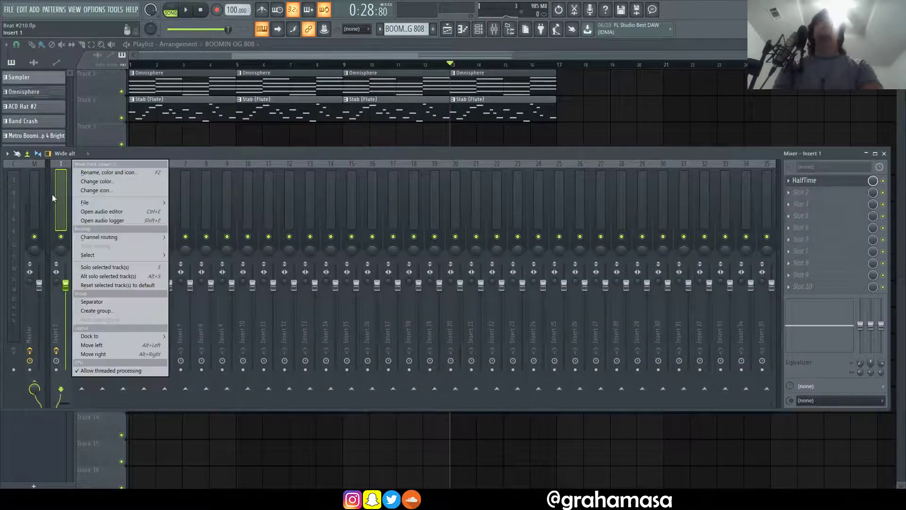
mouse_move(154, 237)
left_click(199, 250)
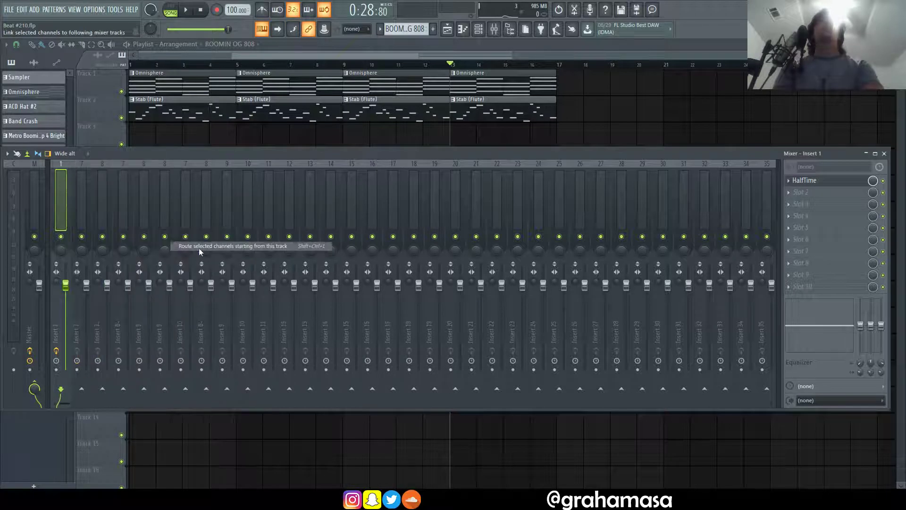
key("space")
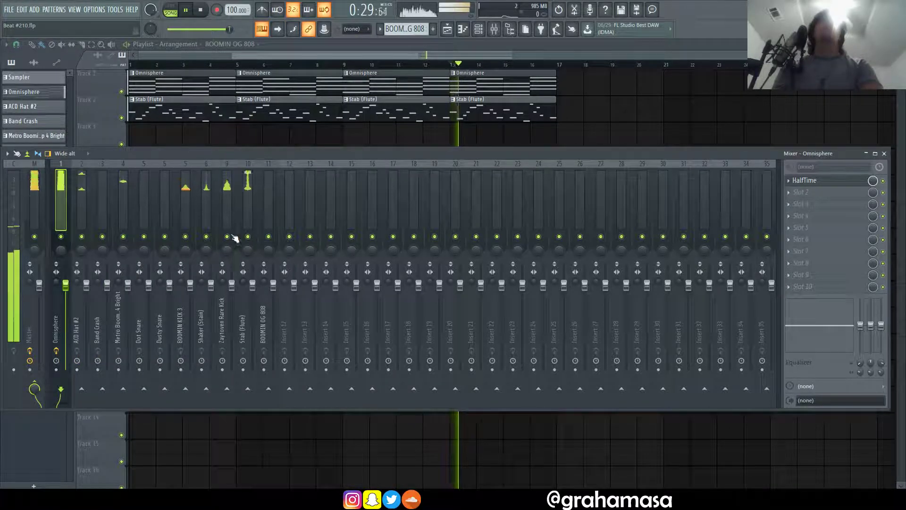
key("space")
Step: Load the HalfTime [64bit] VST effect into the first slot of the Stab (Flute) mixer track and briefly play the song
left_click(250, 203)
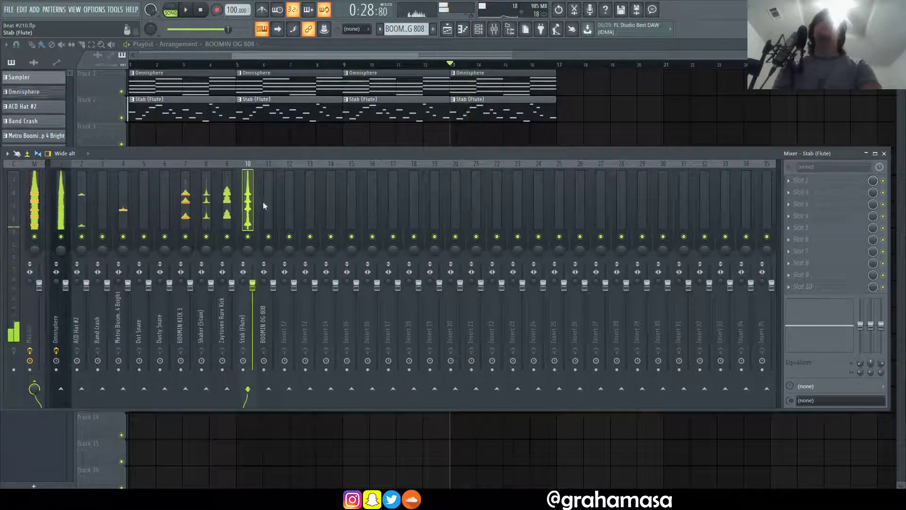
left_click(462, 29)
left_click(462, 29)
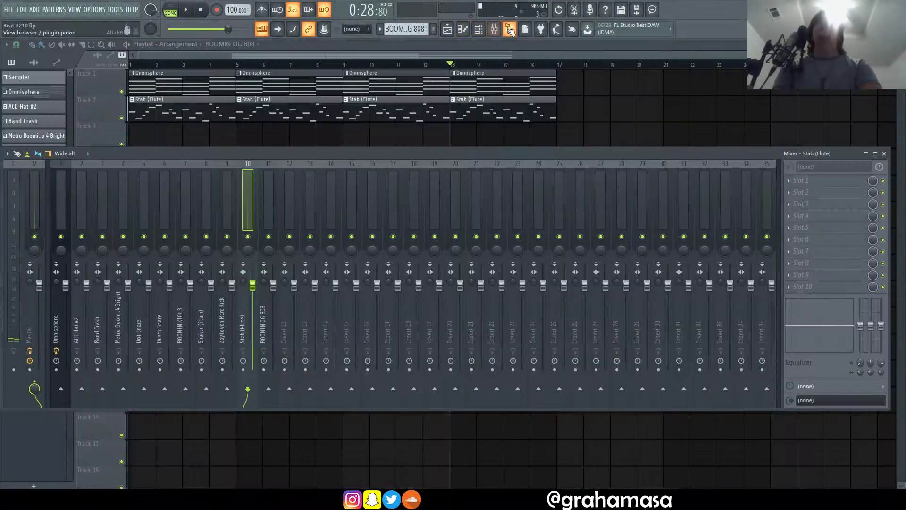
left_click(494, 29)
left_click(48, 180)
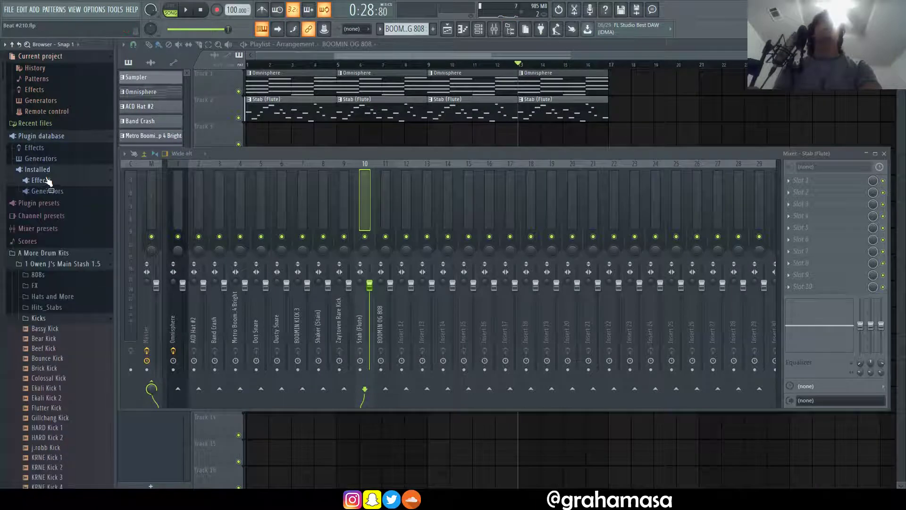
left_click(49, 180)
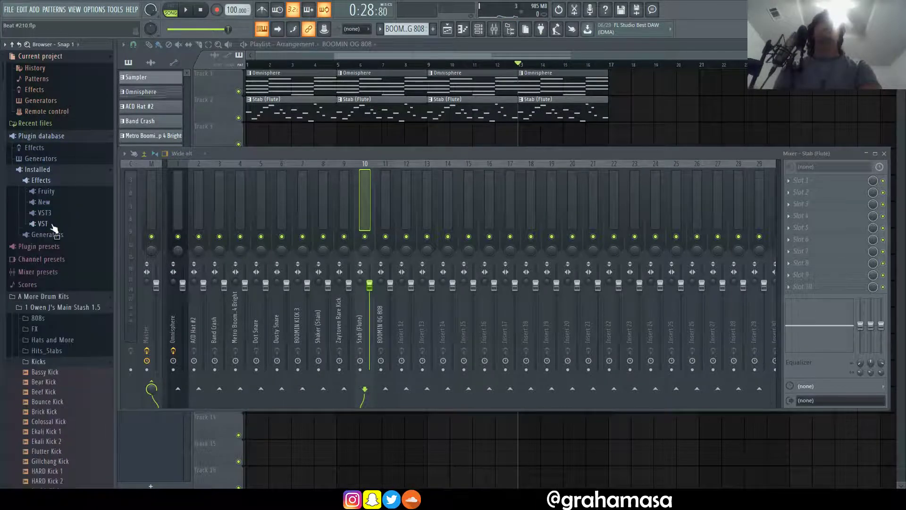
left_click(52, 225)
left_click_drag(69, 450, 805, 181)
key("space")
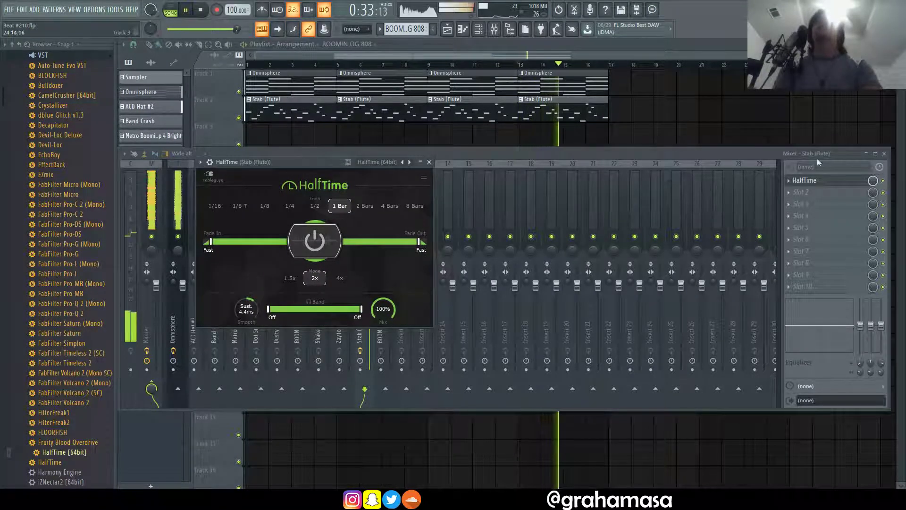
key("space")
Step: Create an automation clip for the mix level of HalfTime on the Stab (Flute) mixer track
left_click(869, 175)
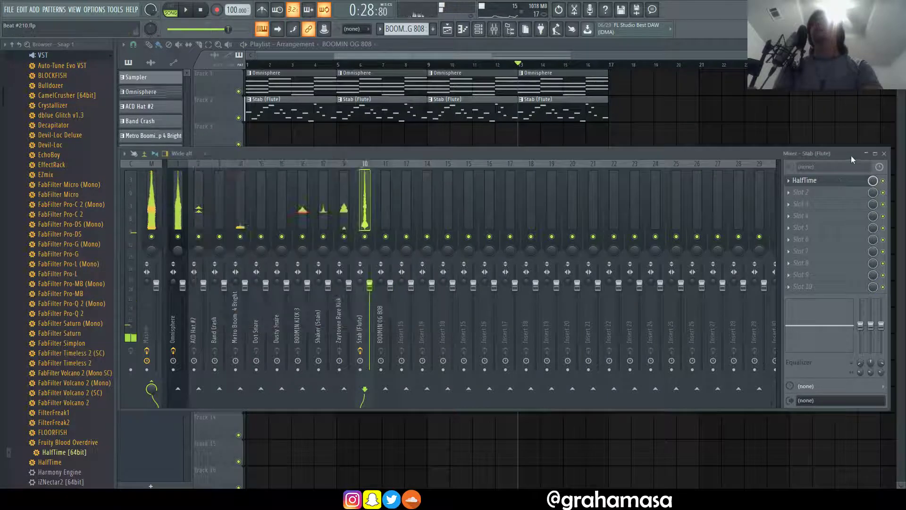
right_click(872, 180)
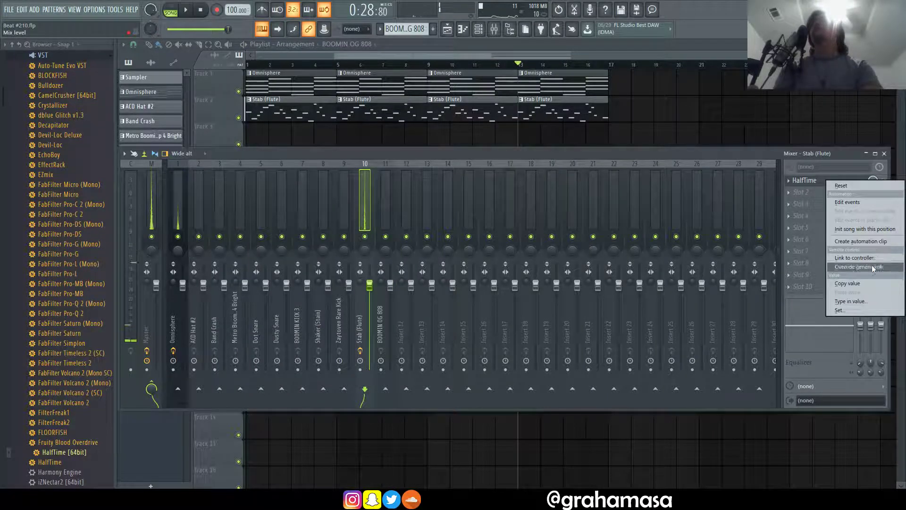
left_click(870, 241)
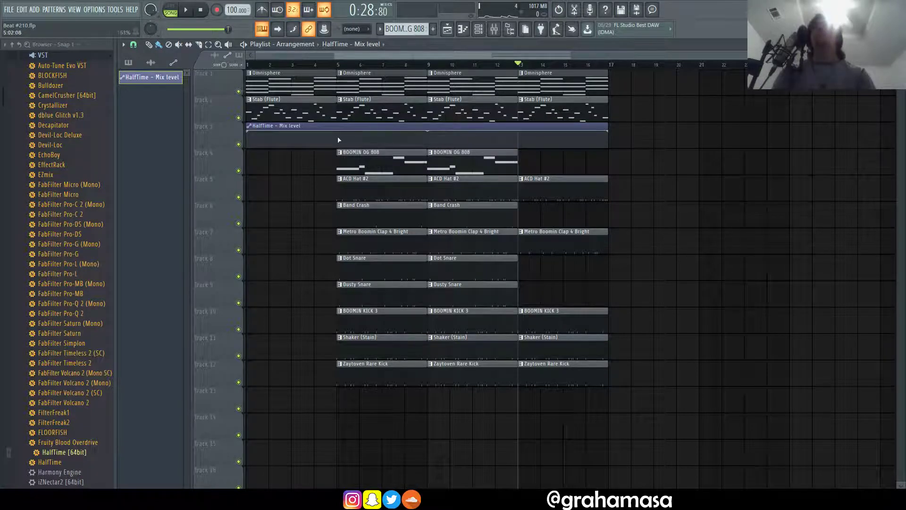
Step: Try to hold the HalfTime mix level automation at zero through the first four bars and raise it from bar 5
right_click(313, 131)
left_click_drag(314, 131, 338, 130)
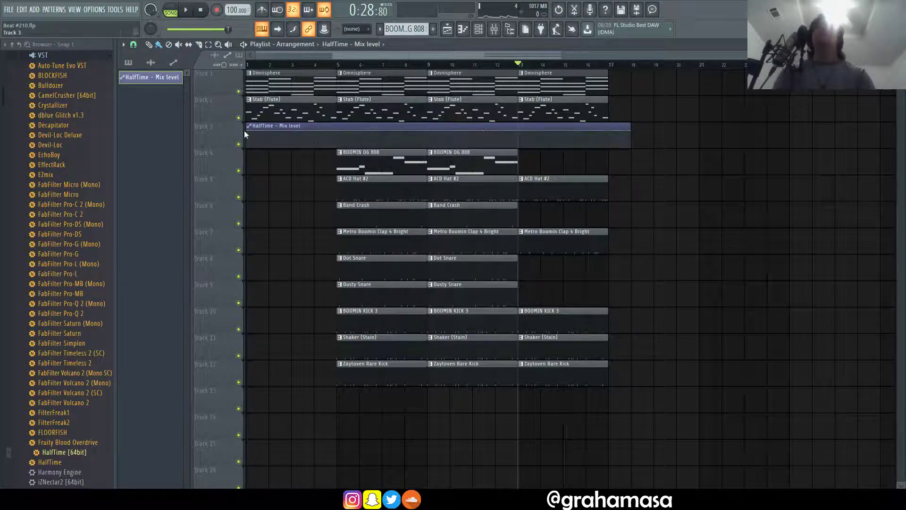
left_click_drag(246, 131, 263, 197)
right_click(313, 135)
left_click_drag(313, 135, 337, 132)
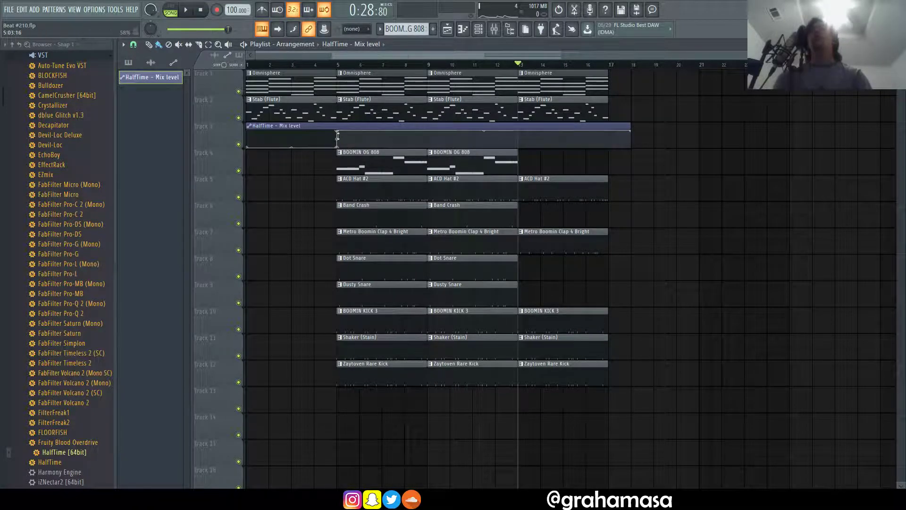
left_click_drag(337, 134, 358, 140)
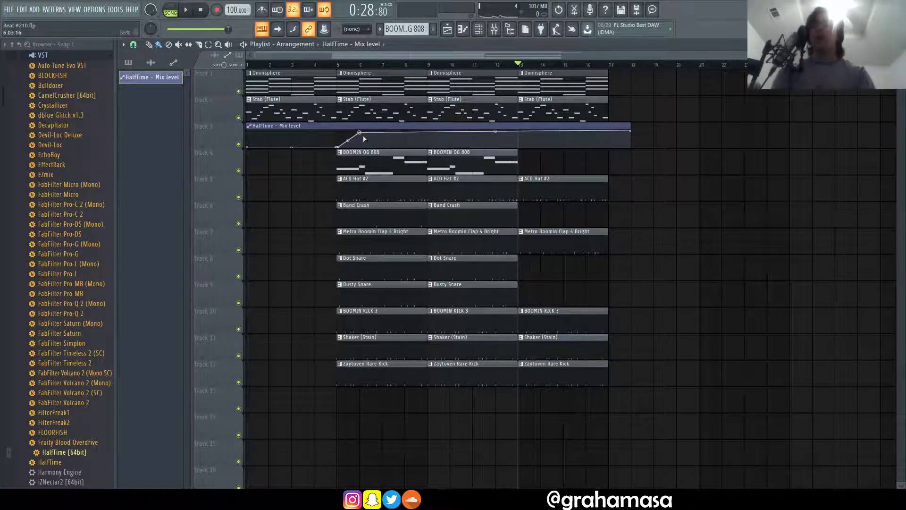
Step: Shape the HalfTime mix level automation to full until bar 5, zero until bar 13, and 100% from there to bar 29
left_click_drag(359, 133, 314, 131)
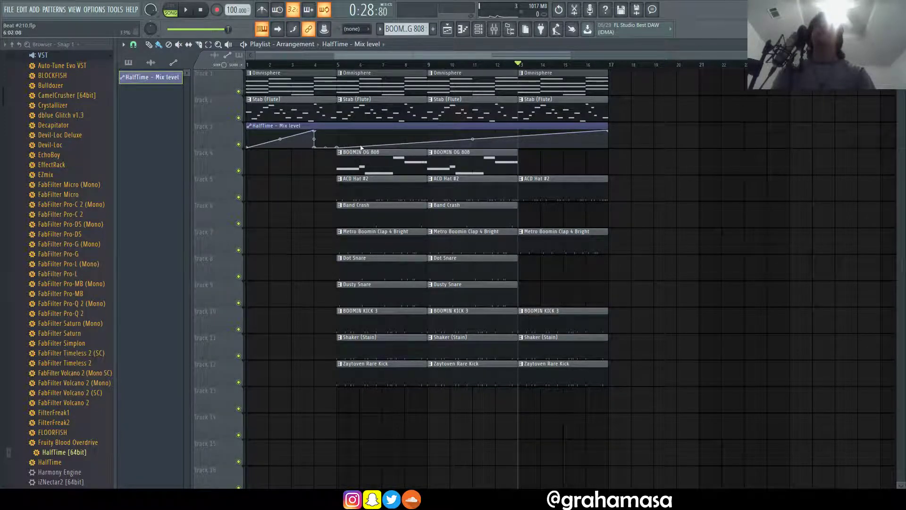
left_click_drag(315, 136, 335, 131)
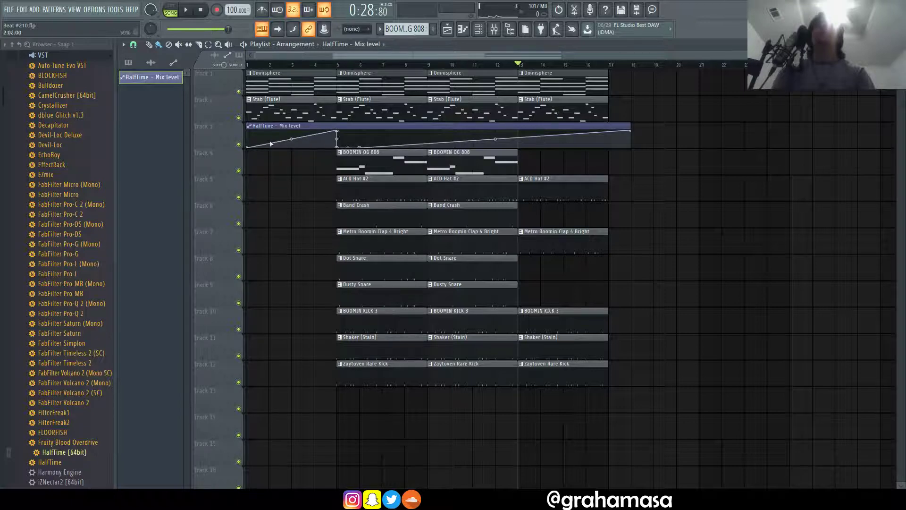
left_click_drag(272, 147, 250, 128)
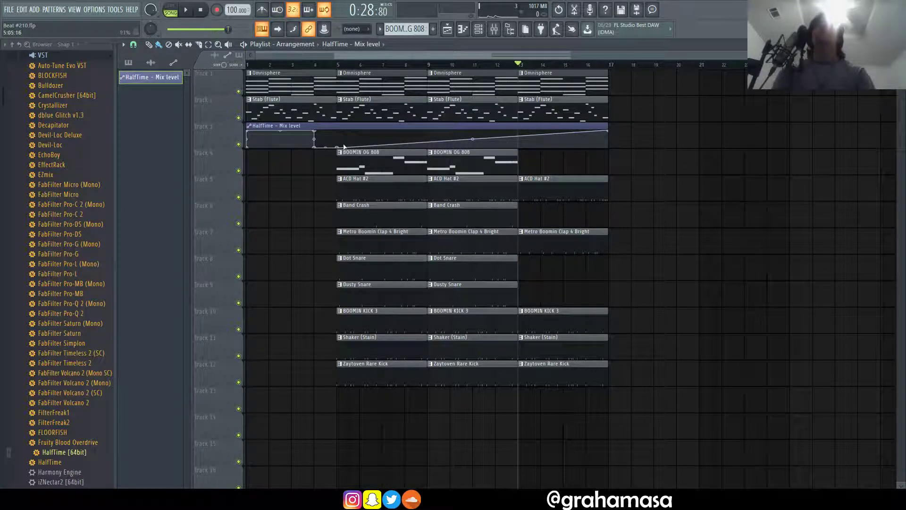
left_click_drag(314, 146, 337, 146)
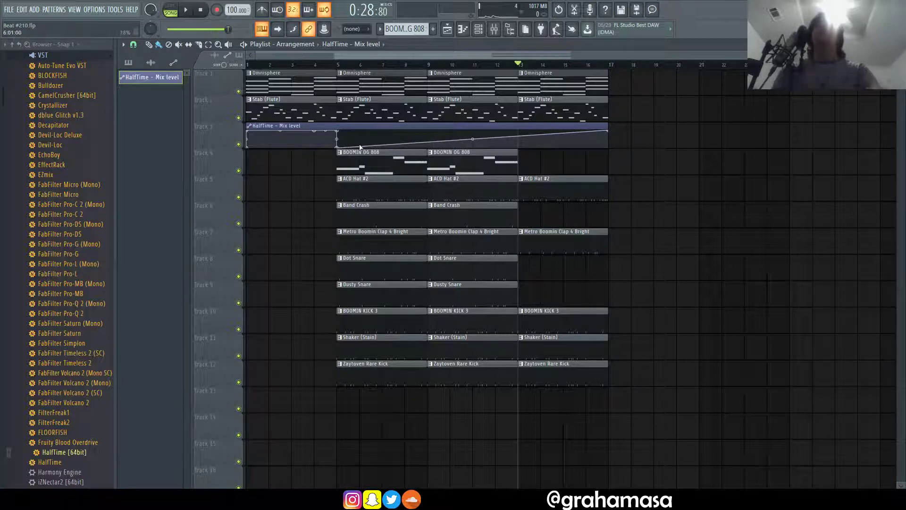
left_click_drag(366, 147, 516, 107)
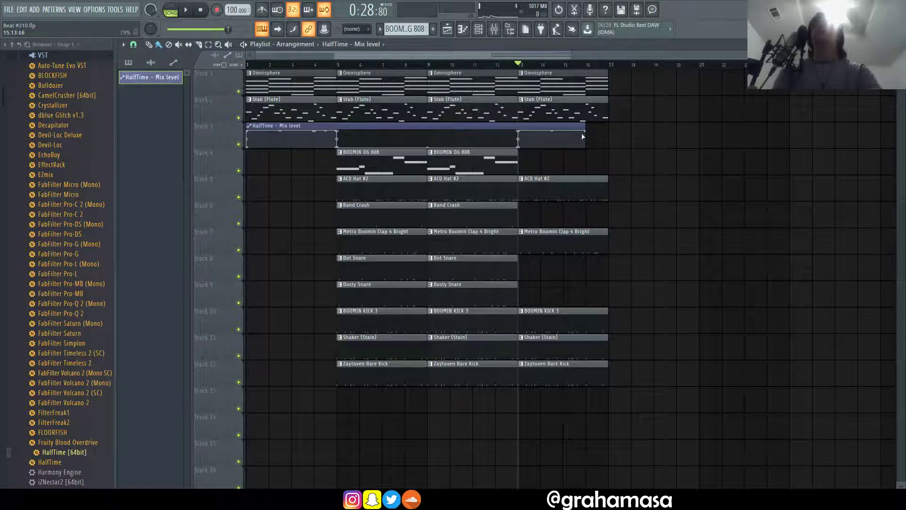
left_click_drag(586, 134, 881, 124)
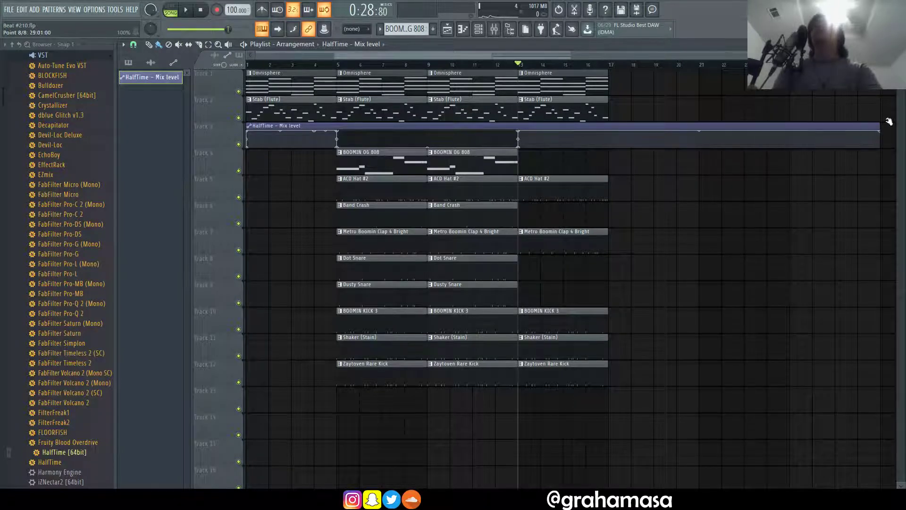
Step: Duplicate the bar 13 section's clips three times to fill bars 17 to 28 and clear the selection
left_click_drag(581, 384, 647, 77)
key("ctrl+b")
key("ctrl+b")
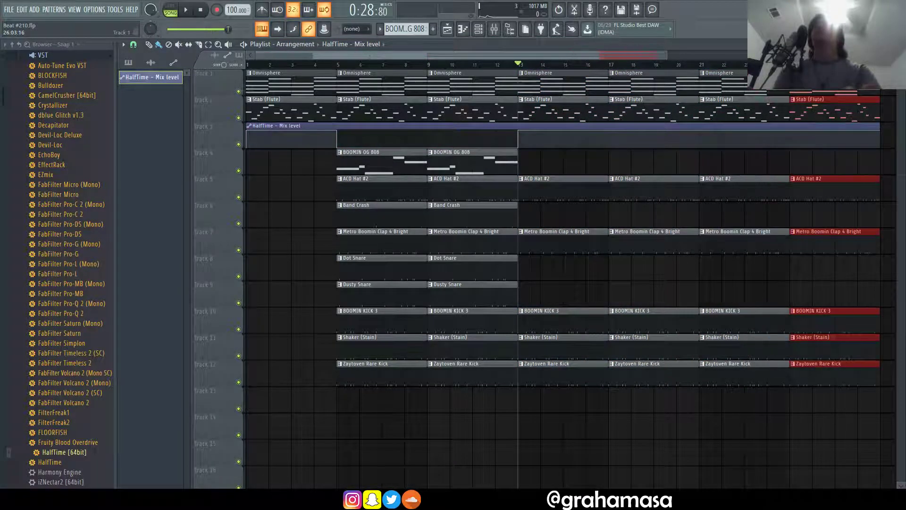
scroll(519, 80, "down", 2)
scroll(740, 160, "down", 1)
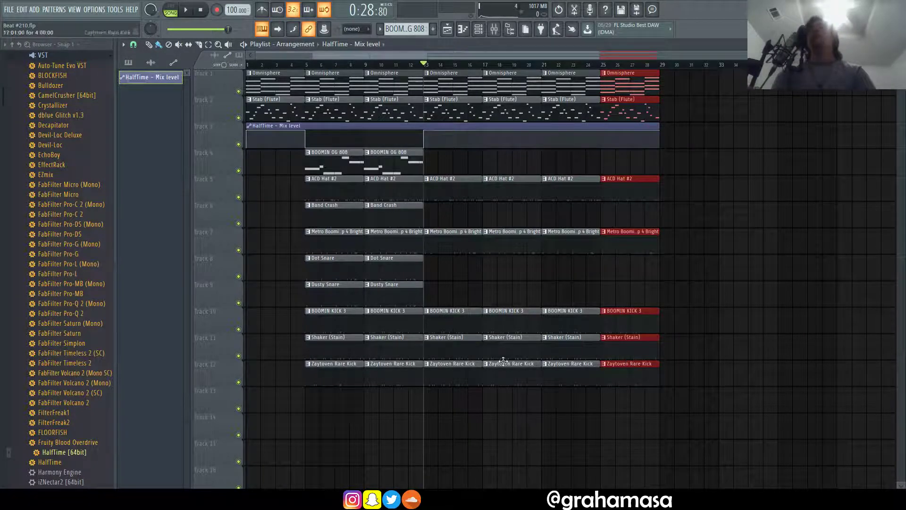
left_click(506, 460)
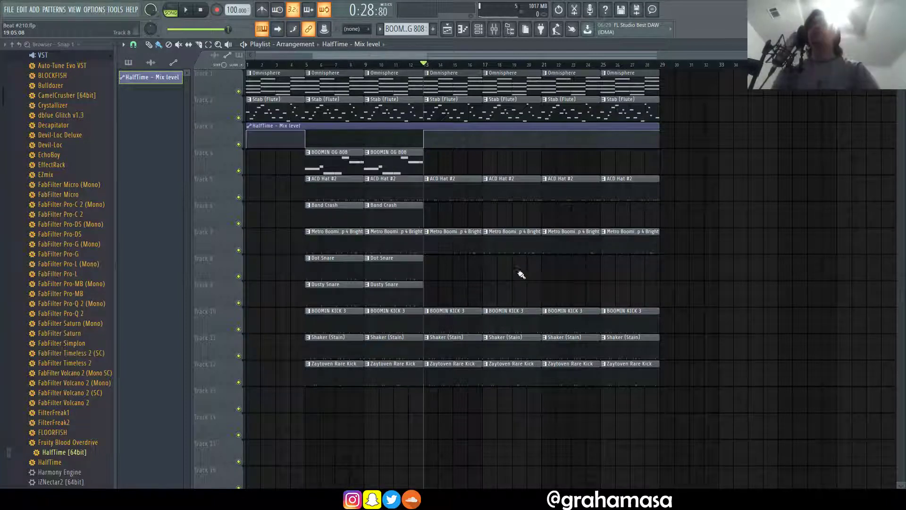
Step: Copy the clips of bars 5 to 12 to bar 29 and extend the HalfTime automation to bar 37 with zero mix from bar 29
left_click_drag(388, 437, 682, 72)
left_click(705, 137, "ctrl")
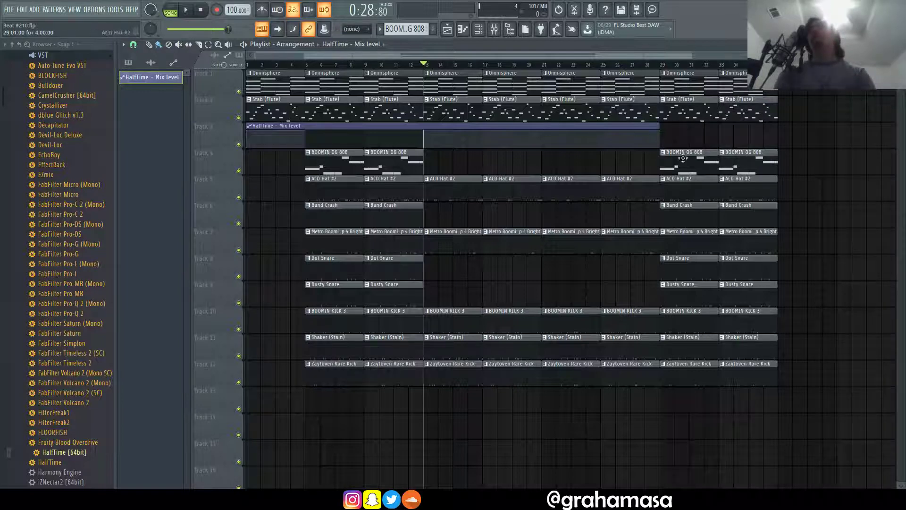
left_click_drag(660, 134, 778, 132)
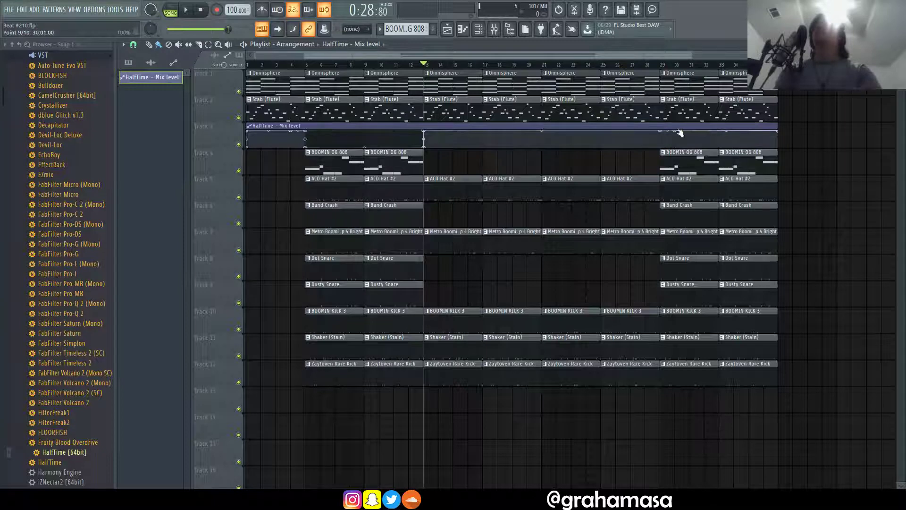
left_click_drag(680, 133, 779, 183)
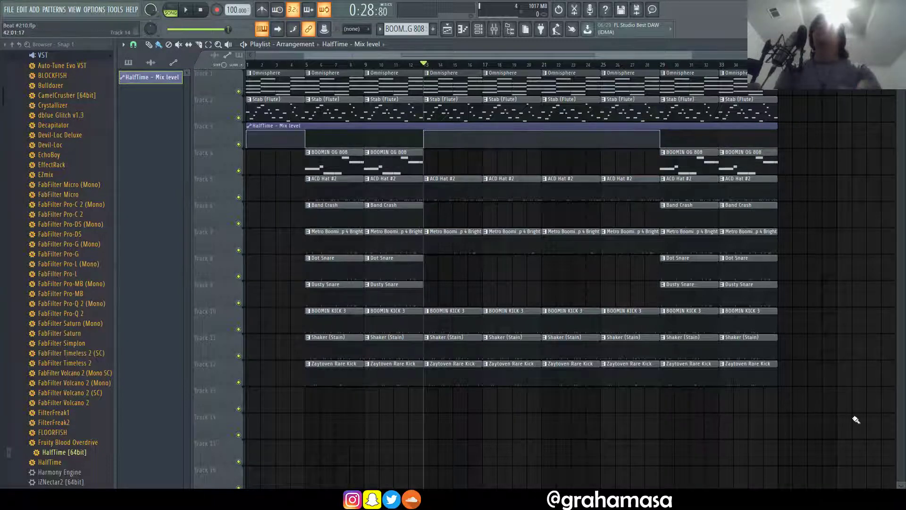
Step: Duplicate all clips from bars 13 to 36, except the HalfTime automation, to bar 37
left_click_drag(800, 424, 444, 81)
left_click(448, 122, "ctrl")
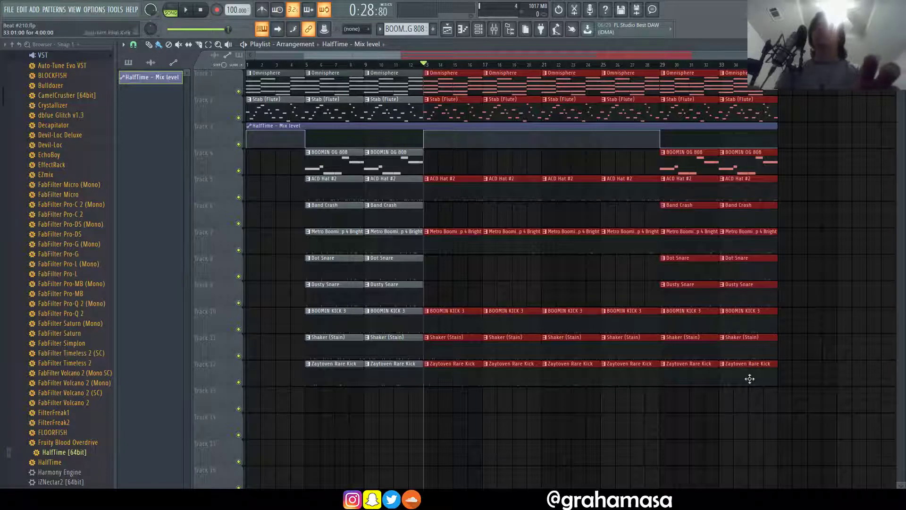
left_click_drag(787, 439, 425, 71)
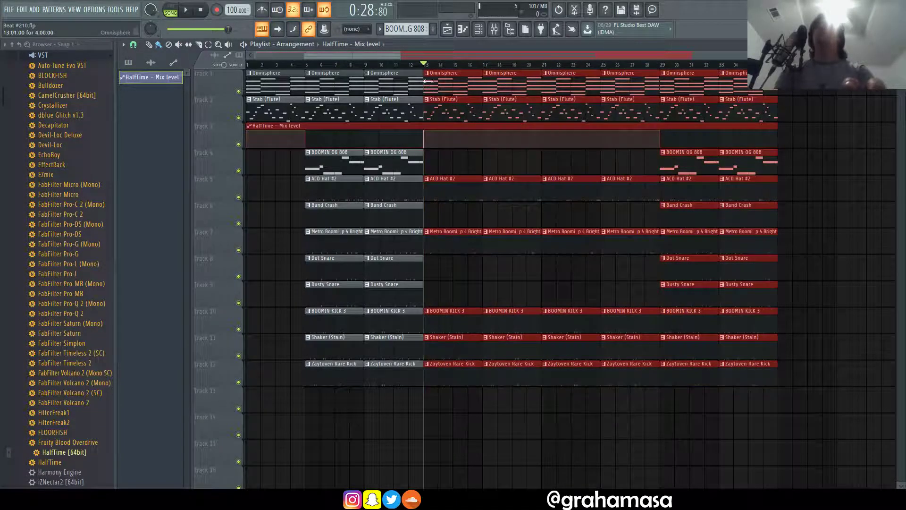
left_click(473, 125, "ctrl")
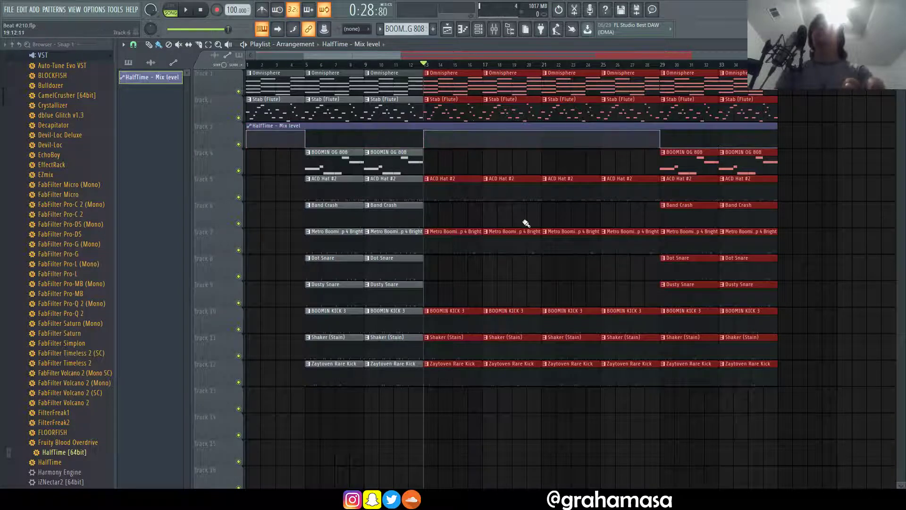
key("ctrl+b")
scroll(752, 166, "down", 3)
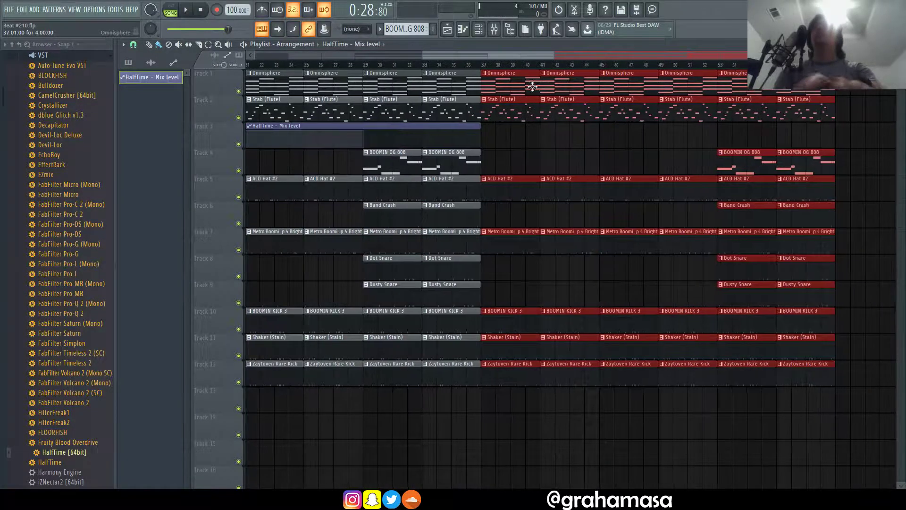
scroll(752, 165, "up", 1)
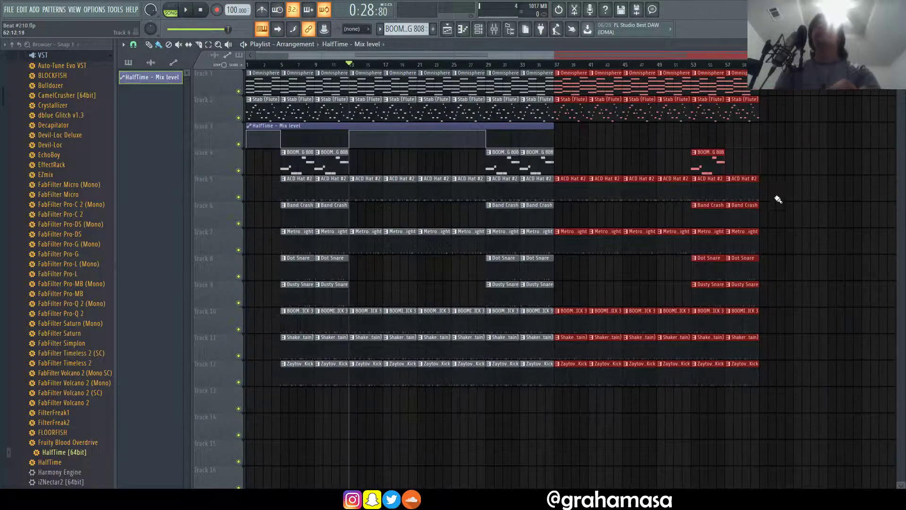
Step: Undo the removal of the bar 57 BOOMIN OG 808 clip and duplicate the clips of bars 53 to 60 to bar 61
key("ctrl+z")
left_click_drag(796, 420, 700, 78)
key("ctrl+b")
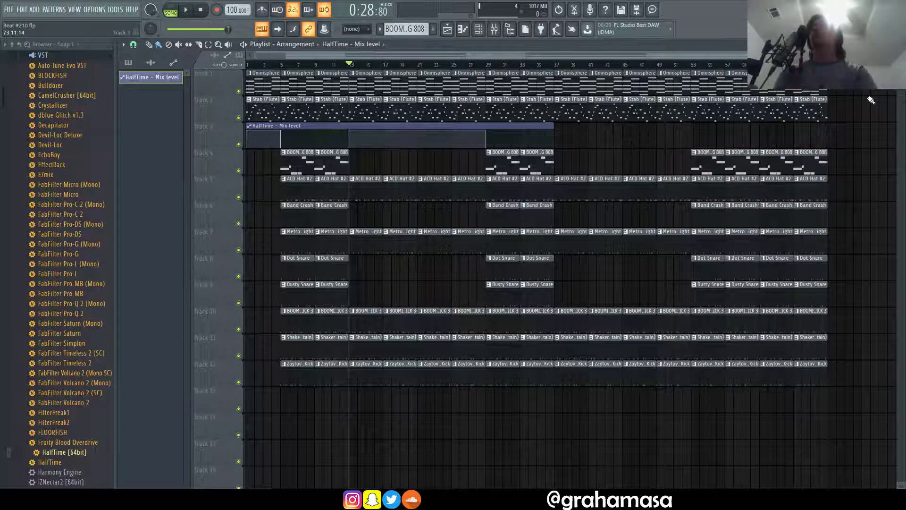
Step: Duplicate the bar 65 Omnisphere and Stab (Flute) clips to bar 69 as a melody-only ending
left_click_drag(824, 147, 802, 89)
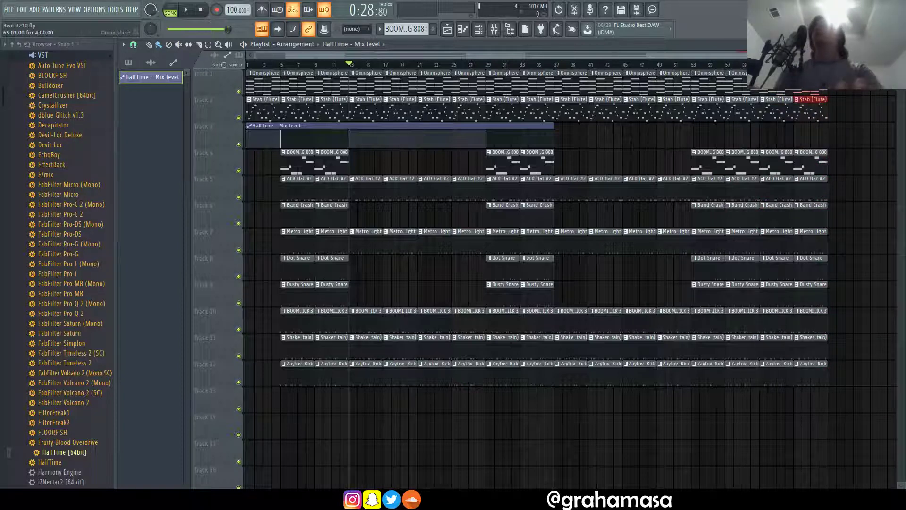
key("ctrl+b")
scroll(779, 126, "down", 2)
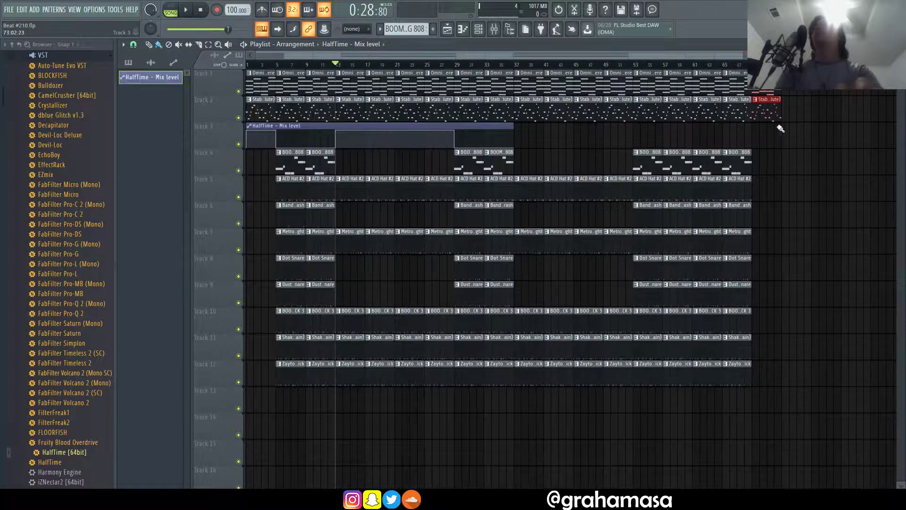
Step: Duplicate the bar 69 Omnisphere and Stab (Flute) clips to bar 73 and delete the flute copy there
key("ctrl+b")
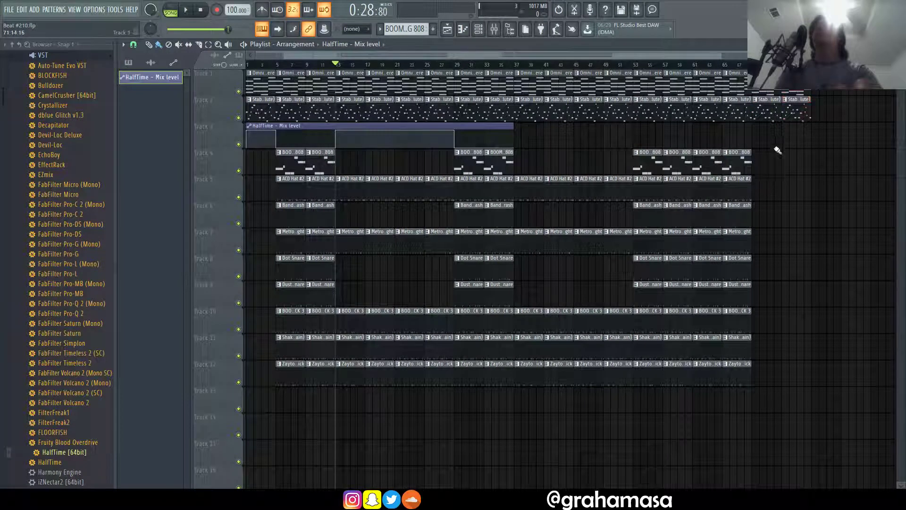
right_click(790, 113)
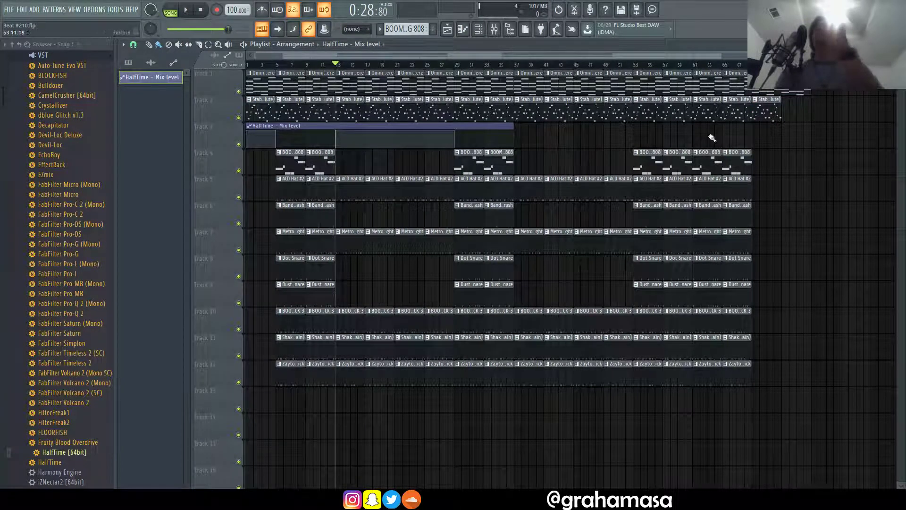
Step: Extend the HalfTime mix automation beyond bar 73, with full mix from bar 37 to bar 53 and zero mix from bar 53
left_click_drag(515, 149, 811, 151)
left_click_drag(528, 141, 512, 125)
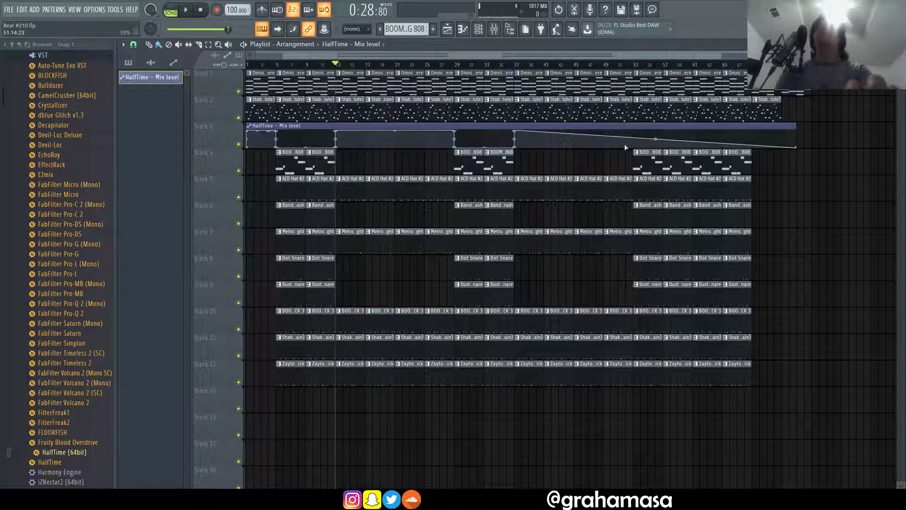
right_click(637, 140)
mouse_move(637, 140)
left_mouse_down()
mouse_move(647, 133)
mouse_move(634, 149)
left_mouse_up()
right_click(645, 133)
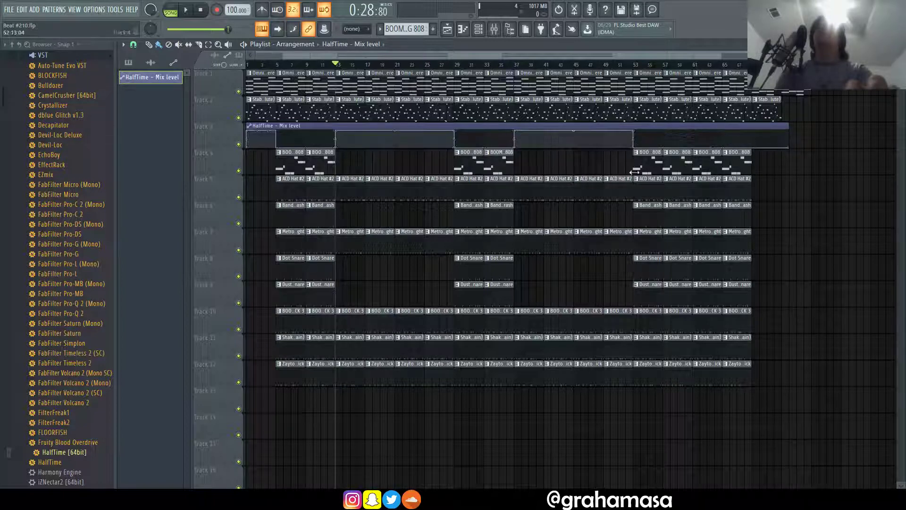
Step: End the HalfTime automation at bar 77 and raise it to full mix from bar 69 to the end
left_click_drag(797, 144, 816, 151)
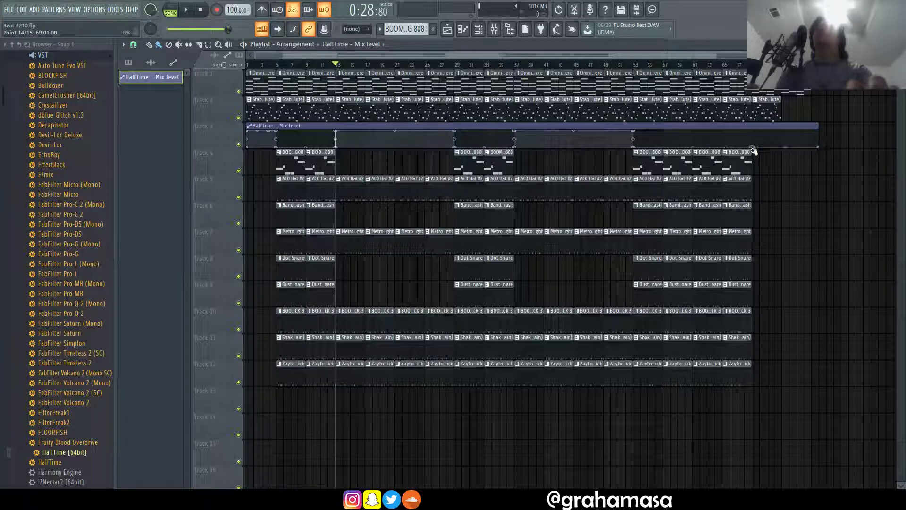
right_click(752, 131)
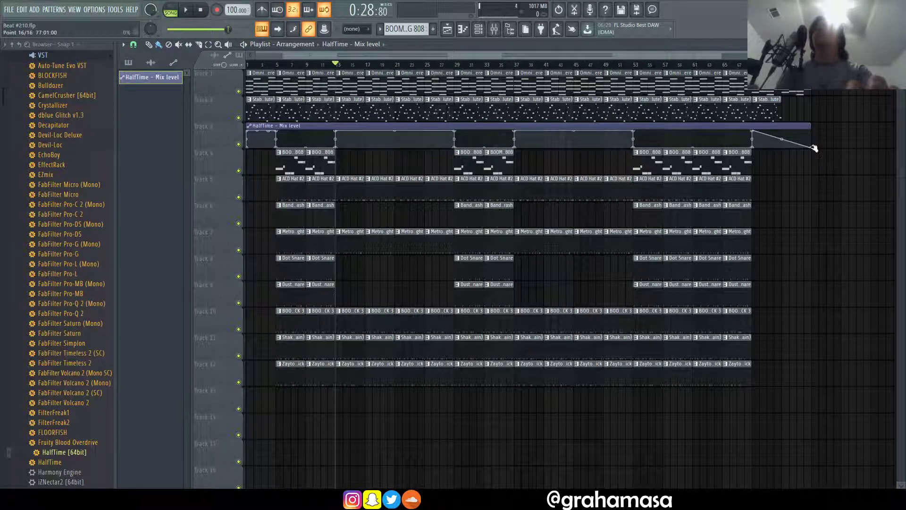
left_click_drag(810, 147, 811, 126)
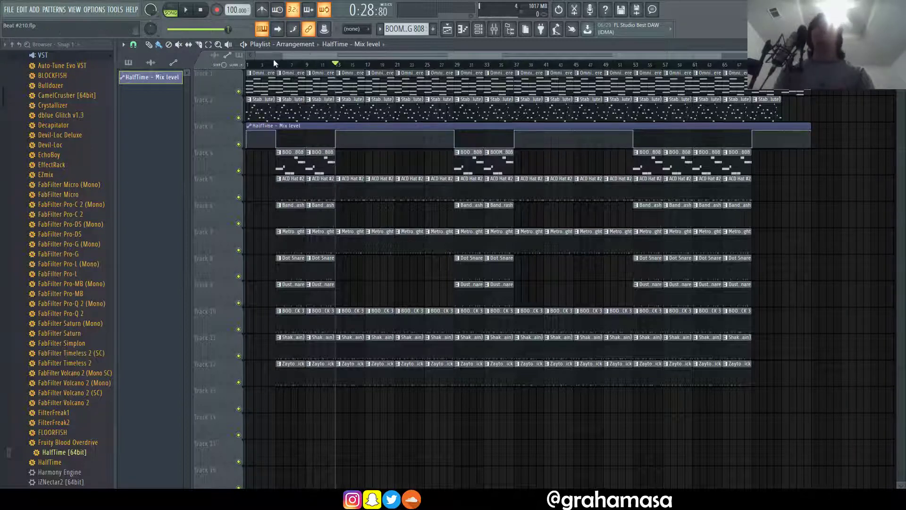
Step: Set the playback position to the song start and to bar 5, and briefly play the arrangement from bar 5
left_click(248, 64)
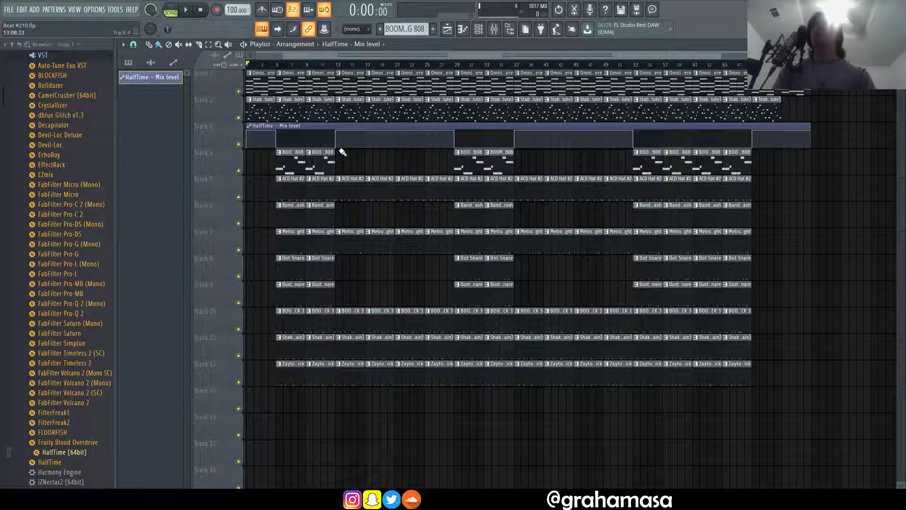
left_click(276, 66)
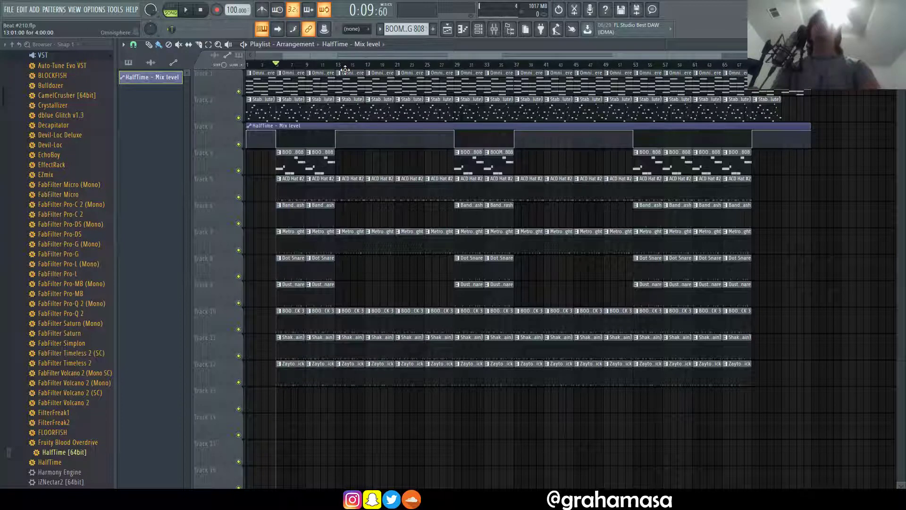
key("space")
key("space")
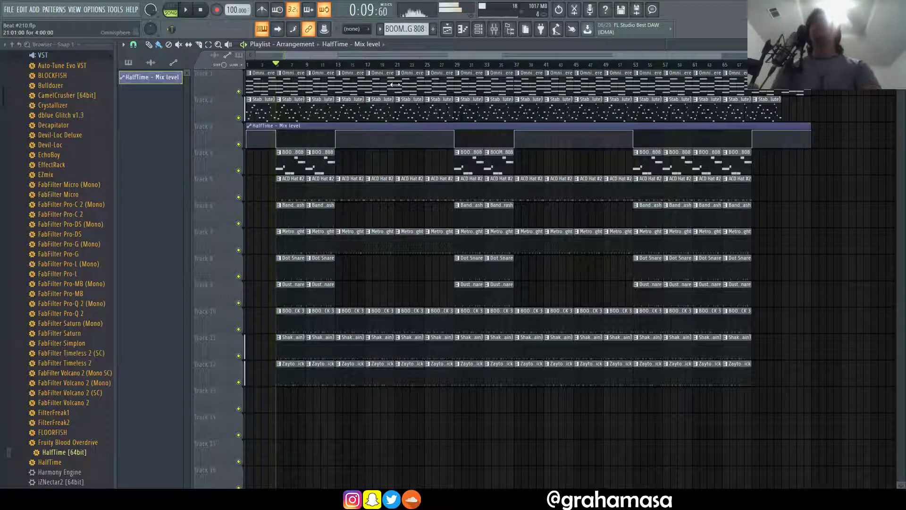